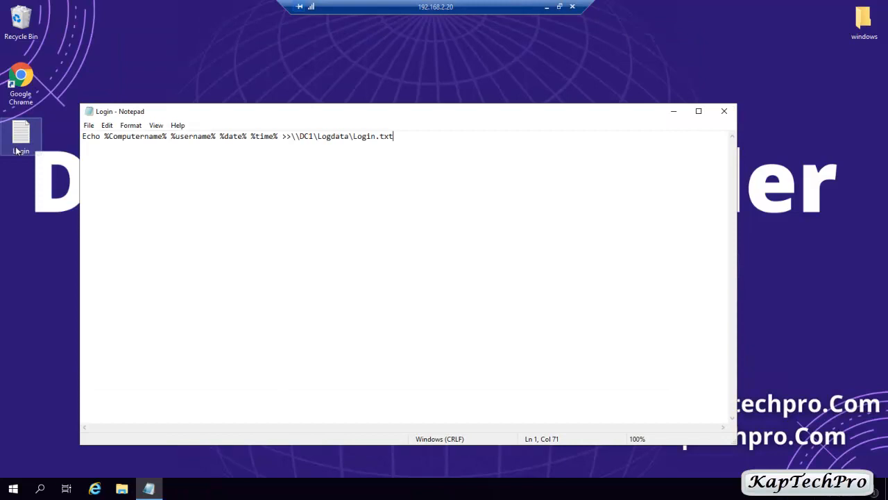
Change the script's log path from Login.txt to Logoff.txt.
{"action": "left_click_drag", "start_coordinate": [259, 113], "coordinate": [244, 93]}
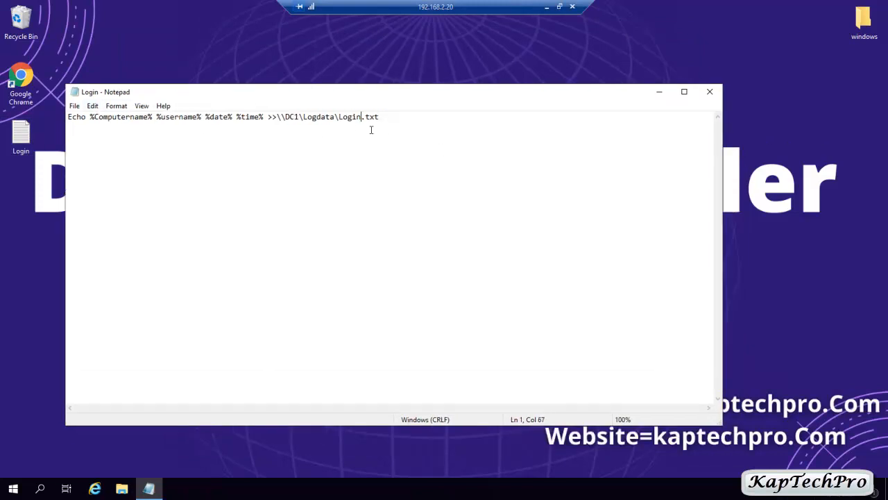
{"action": "key", "text": "BackSpace"}
{"action": "key", "text": "BackSpace"}
{"action": "type", "text": "off"}
Save the edited script as Logoff and close Notepad.
{"action": "left_click", "coordinate": [75, 106]}
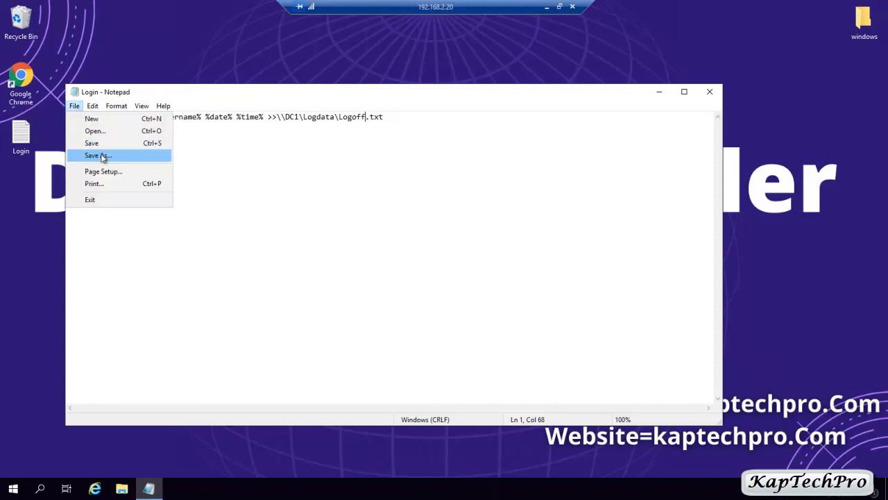
{"action": "left_click", "coordinate": [103, 156]}
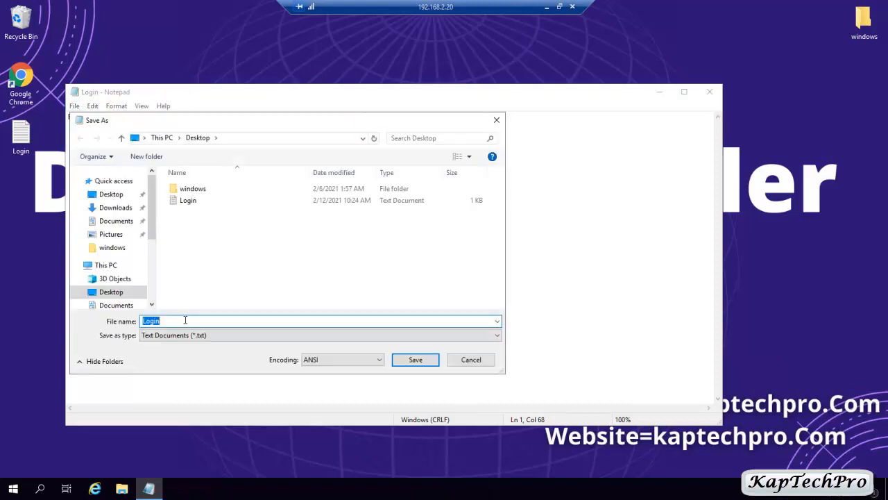
{"action": "type", "text": "Logoff"}
{"action": "left_click", "coordinate": [415, 360]}
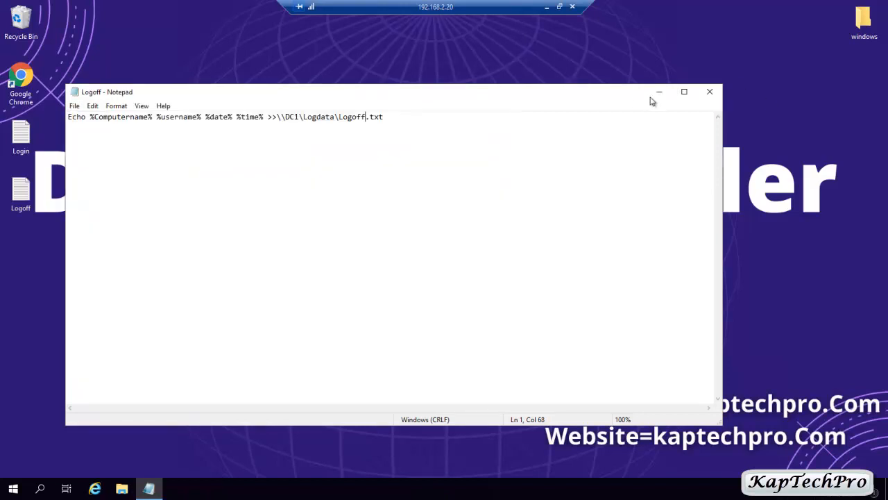
{"action": "left_click", "coordinate": [710, 92]}
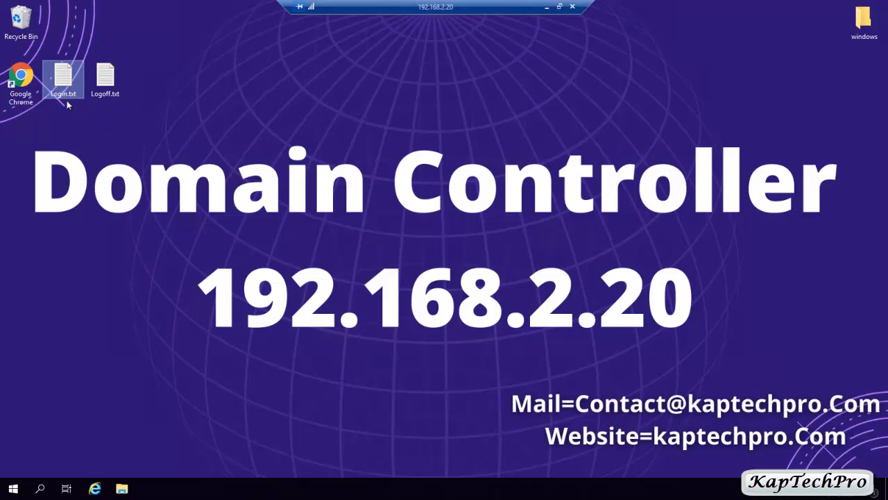
Resave Login.txt as the batch file Login.bat using the All Files type.
{"action": "left_click_drag", "start_coordinate": [67, 95], "coordinate": [67, 99]}
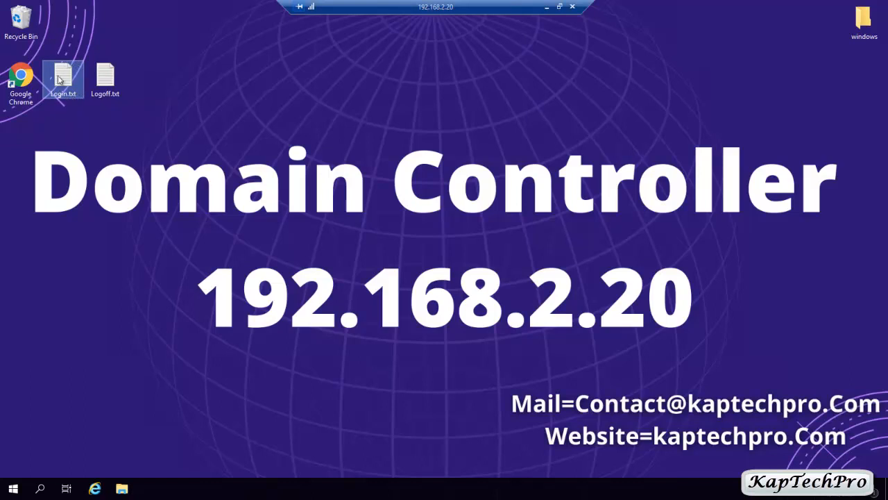
{"action": "right_click", "coordinate": [57, 78]}
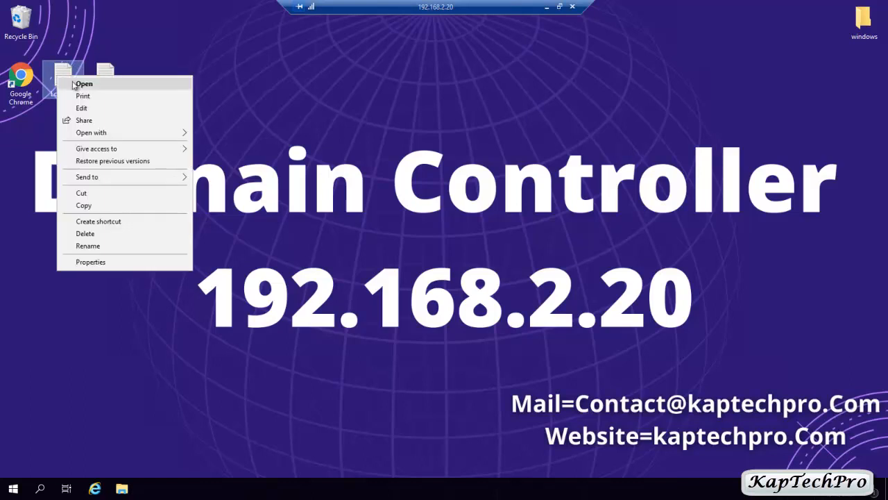
{"action": "left_click", "coordinate": [83, 84]}
{"action": "left_click", "coordinate": [75, 107]}
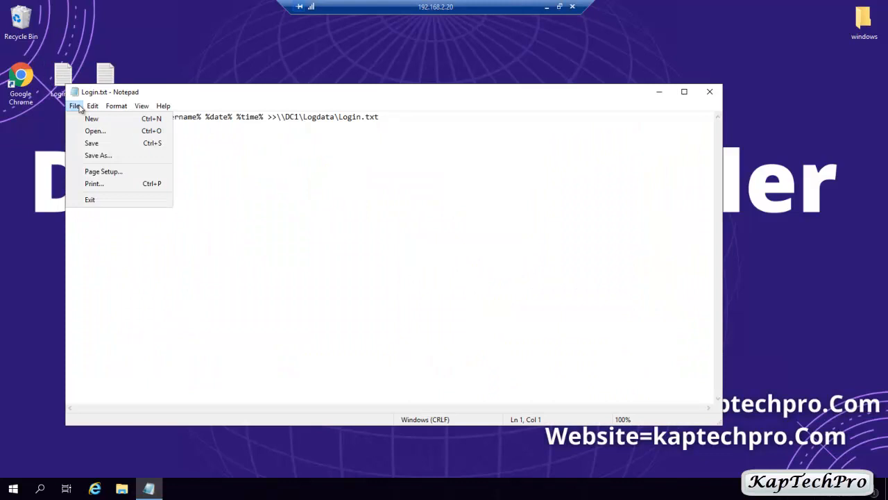
{"action": "left_click", "coordinate": [91, 157]}
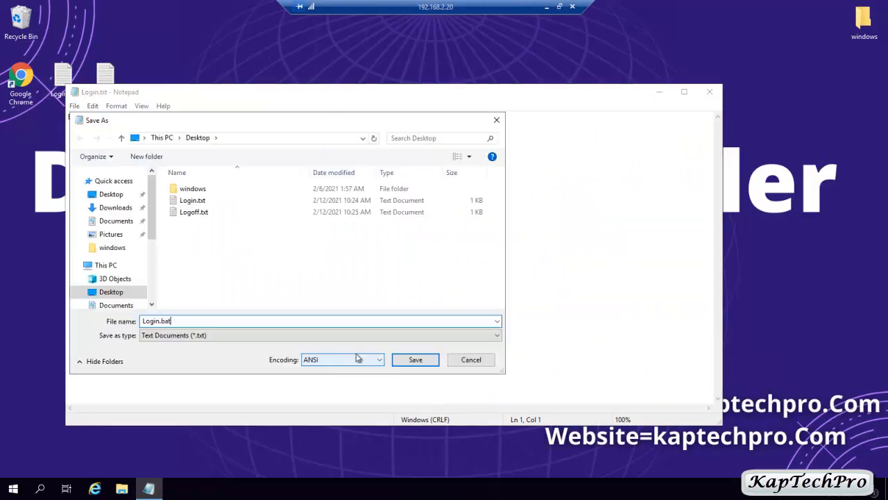
{"action": "left_click", "coordinate": [401, 339]}
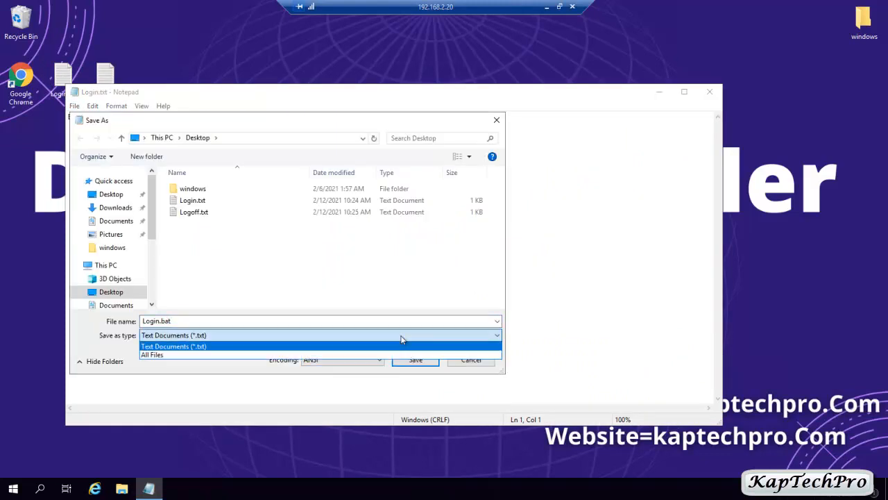
{"action": "left_click", "coordinate": [187, 355]}
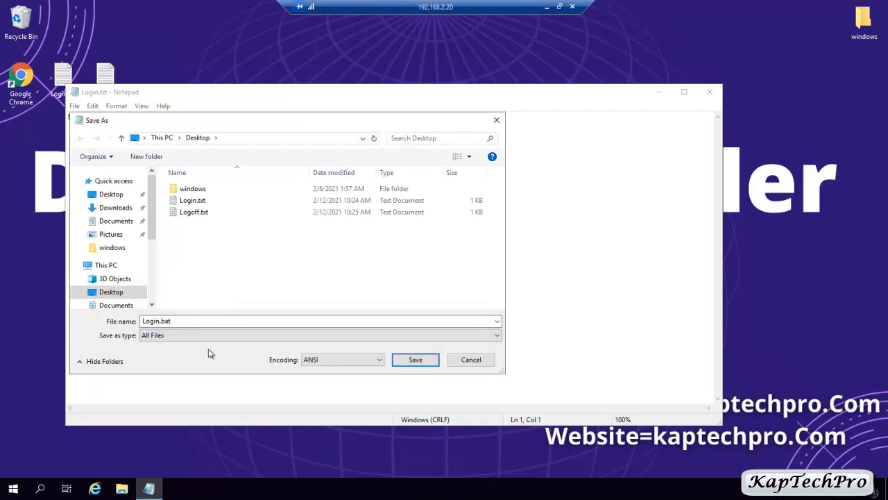
{"action": "left_click", "coordinate": [415, 360]}
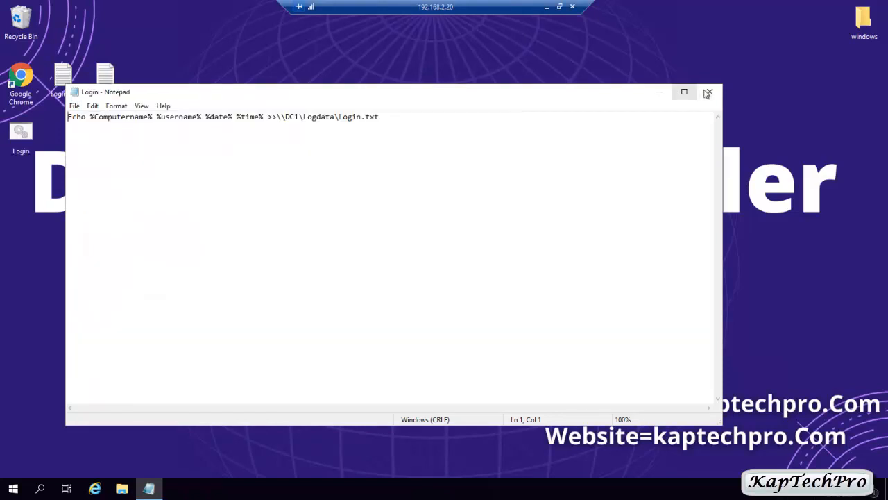
{"action": "left_click", "coordinate": [707, 94]}
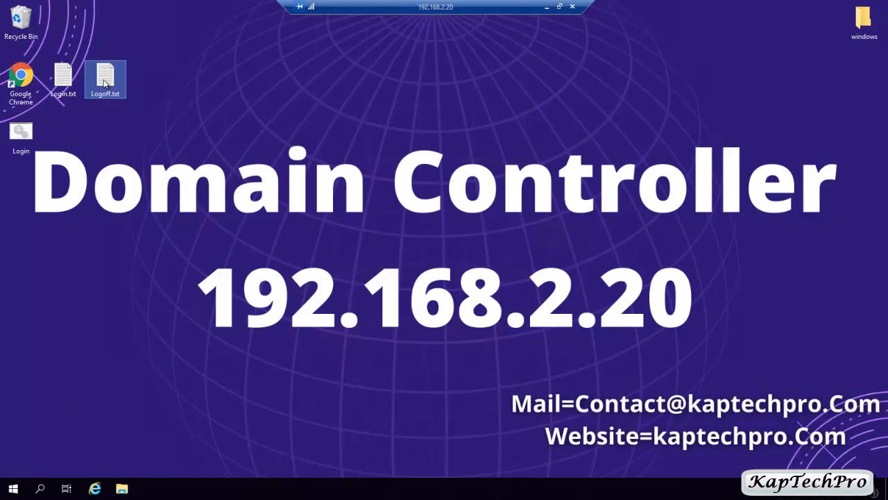
Resave Logoff.txt as Logoff.bat with the All Files type, then open Local Disk (C:).
{"action": "right_click", "coordinate": [104, 82]}
{"action": "left_click", "coordinate": [133, 91]}
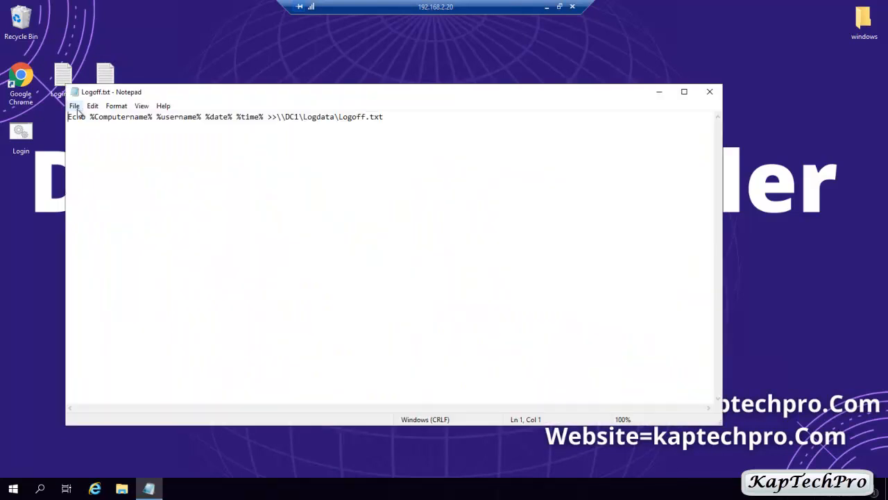
{"action": "left_click", "coordinate": [75, 106]}
{"action": "left_click", "coordinate": [95, 156]}
{"action": "key", "text": "BackSpace"}
{"action": "key", "text": "BackSpace"}
{"action": "key", "text": "BackSpace"}
{"action": "type", "text": "bat"}
{"action": "left_click", "coordinate": [370, 337]}
{"action": "left_click", "coordinate": [197, 356]}
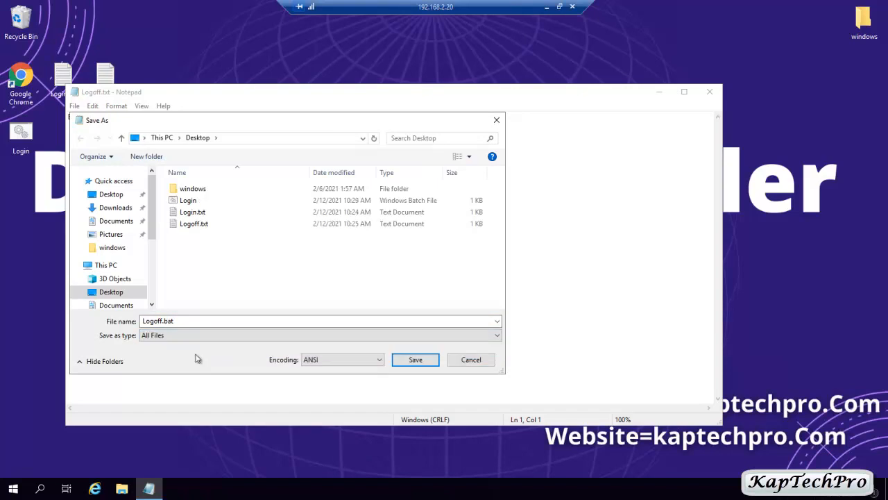
{"action": "left_click", "coordinate": [414, 361]}
{"action": "key", "text": "alt+F4"}
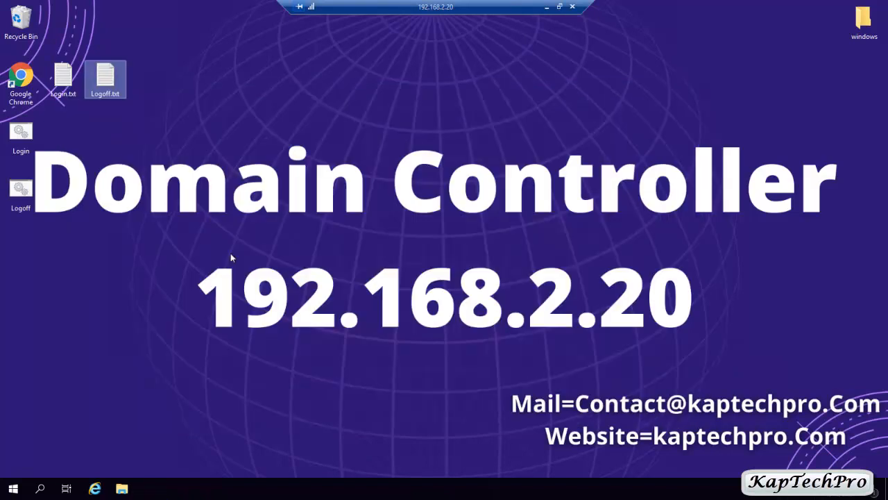
{"action": "left_click", "coordinate": [121, 489]}
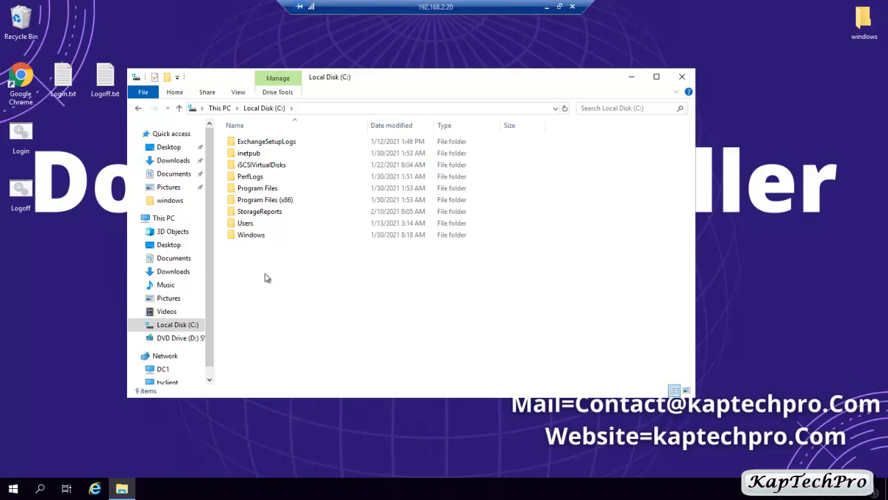
Create a new folder named LogData on C:.
{"action": "right_click", "coordinate": [264, 277]}
{"action": "mouse_move", "coordinate": [338, 394]}
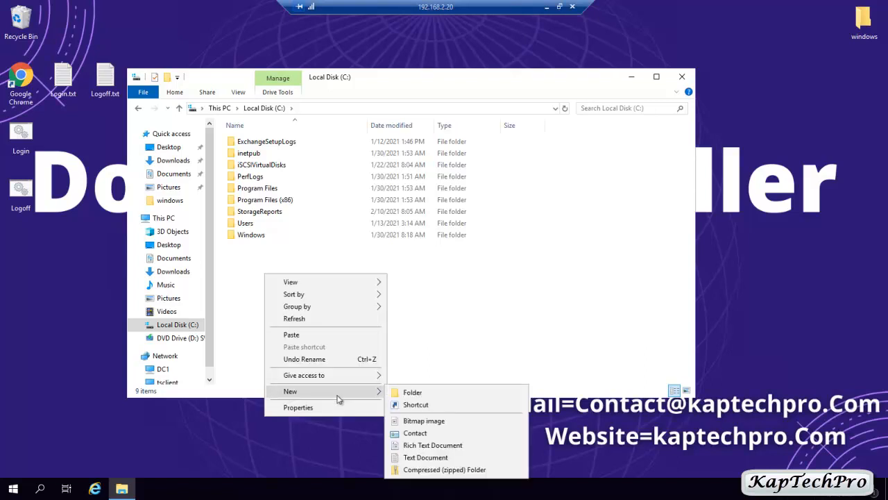
{"action": "left_click", "coordinate": [426, 392]}
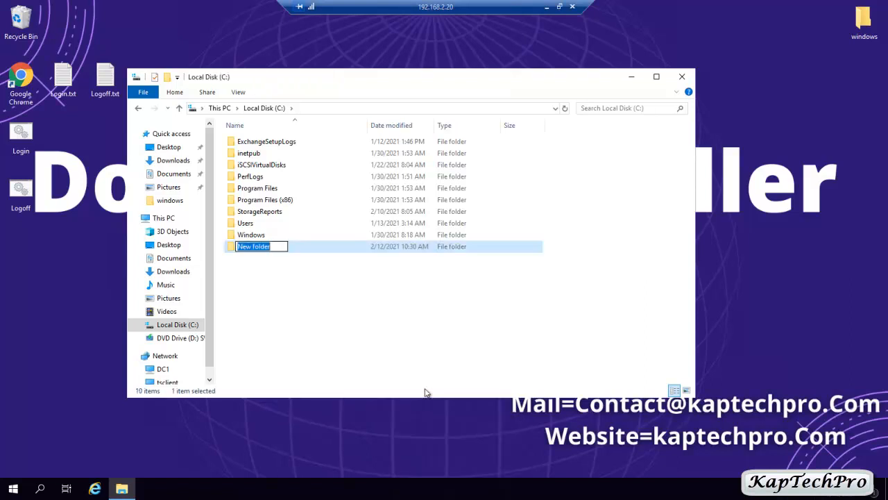
{"action": "type", "text": "LogData"}
{"action": "key", "text": "Return"}
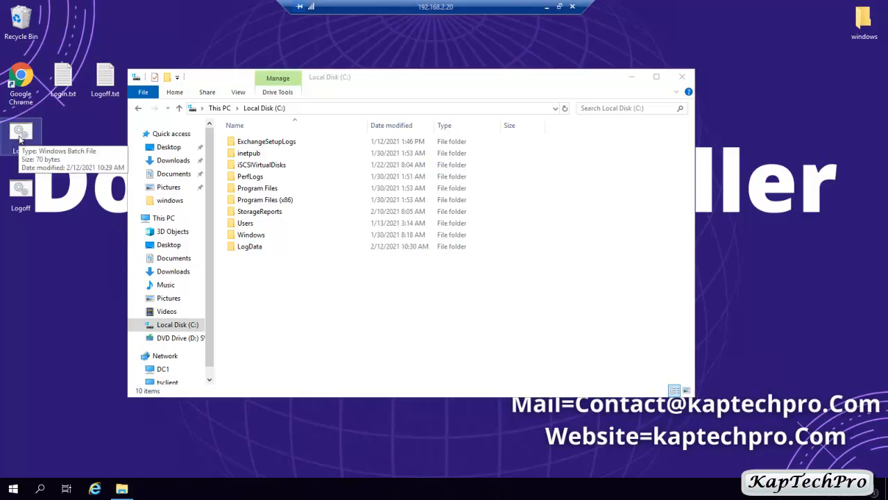
Move Login.bat and Logoff.bat from the desktop into C:\LogData, then reopen C:.
{"action": "left_click_drag", "start_coordinate": [55, 119], "coordinate": [24, 192]}
{"action": "right_click", "coordinate": [23, 192]}
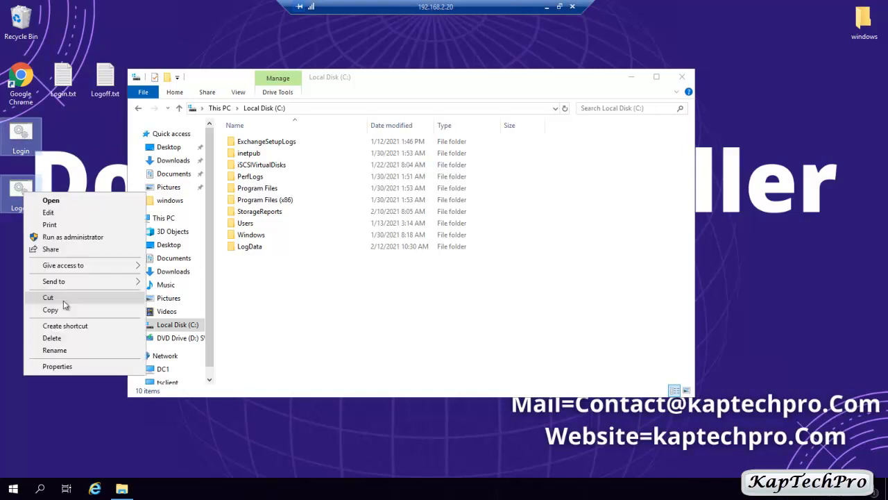
{"action": "left_click", "coordinate": [50, 297]}
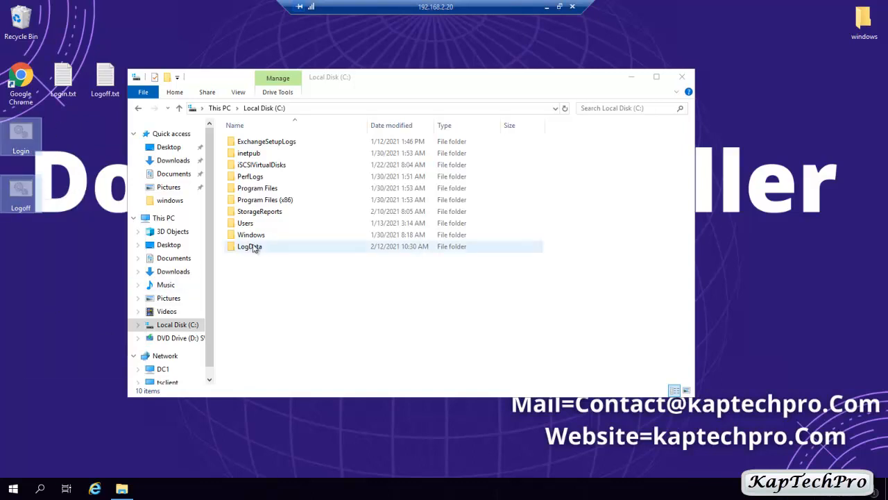
{"action": "left_click", "coordinate": [257, 249]}
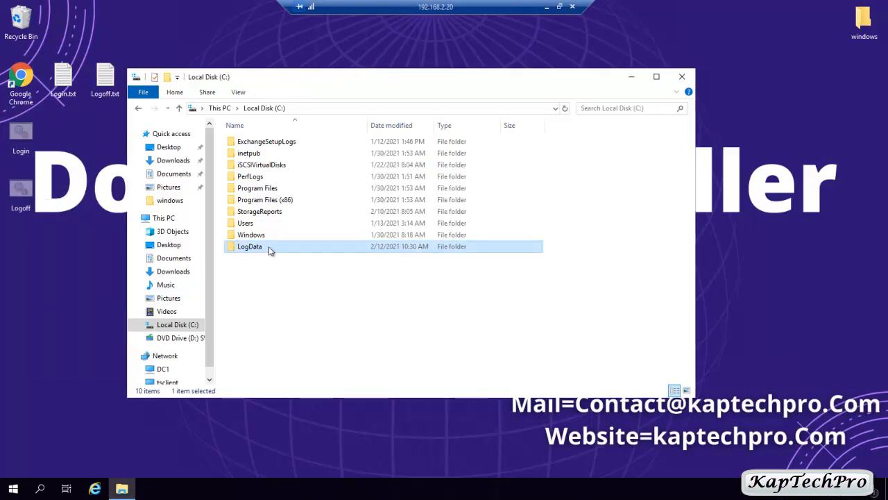
{"action": "double_click", "coordinate": [271, 251]}
{"action": "key", "text": "ctrl+v"}
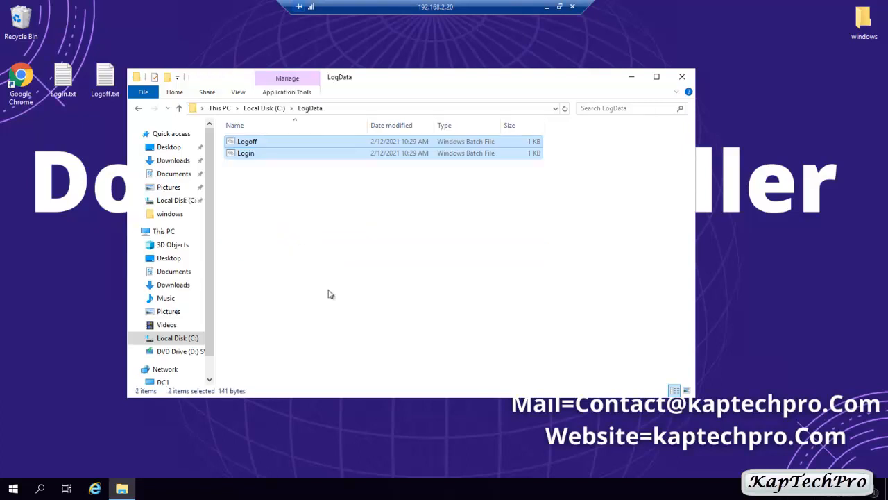
{"action": "left_click", "coordinate": [683, 77]}
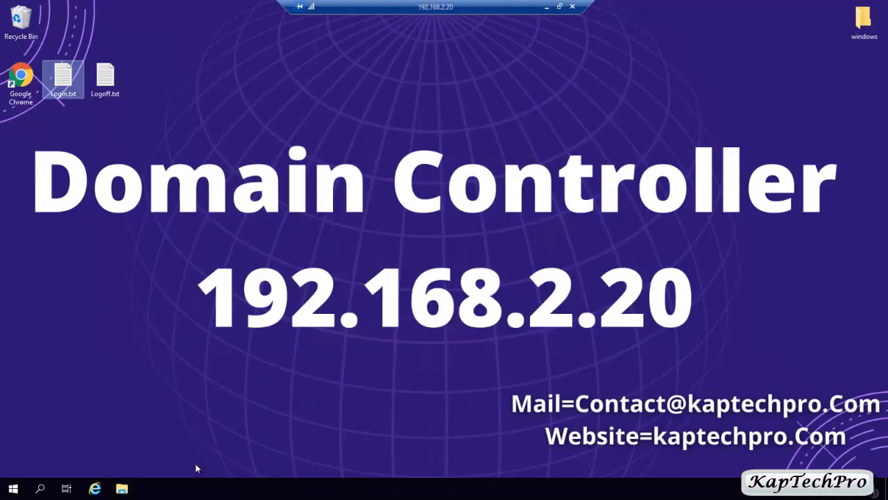
{"action": "left_click", "coordinate": [121, 488]}
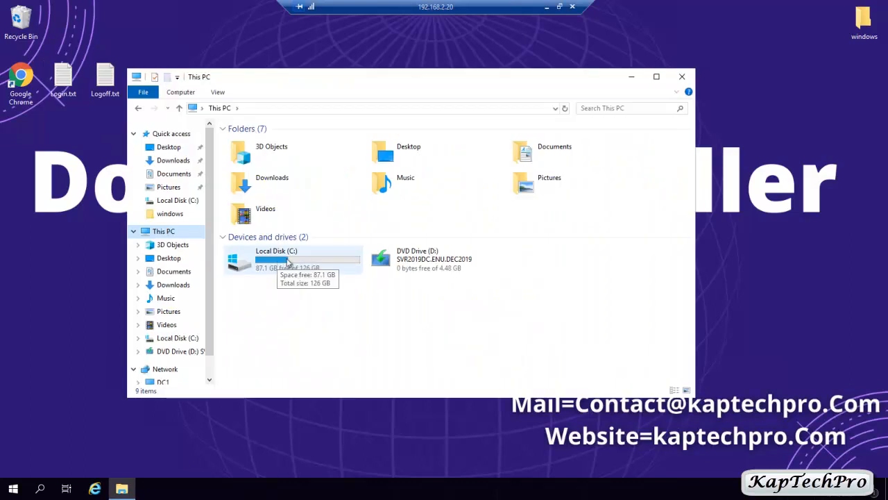
{"action": "double_click", "coordinate": [280, 262]}
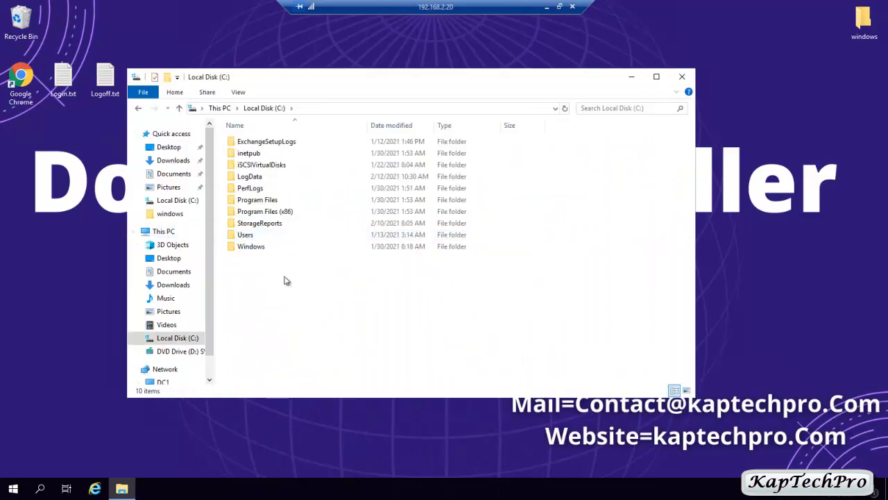
Turn on Advanced Sharing for LogData and remove Everyone from its share permissions.
{"action": "right_click", "coordinate": [256, 178]}
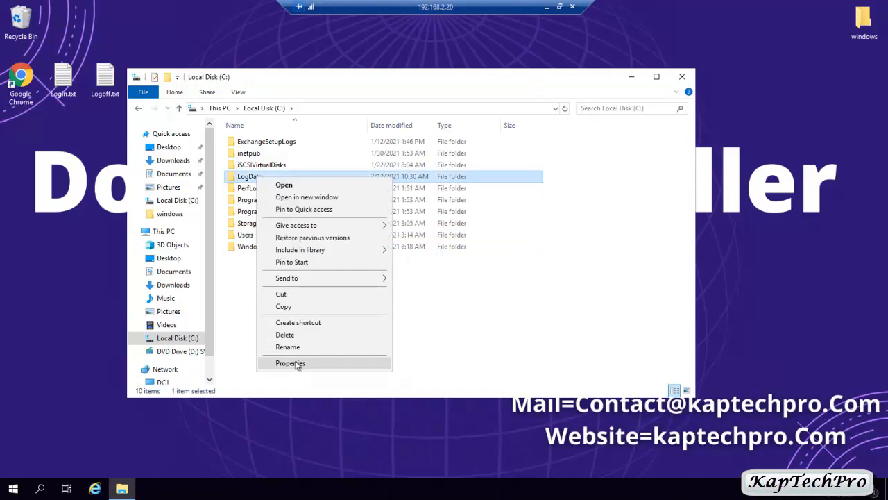
{"action": "left_click", "coordinate": [290, 362]}
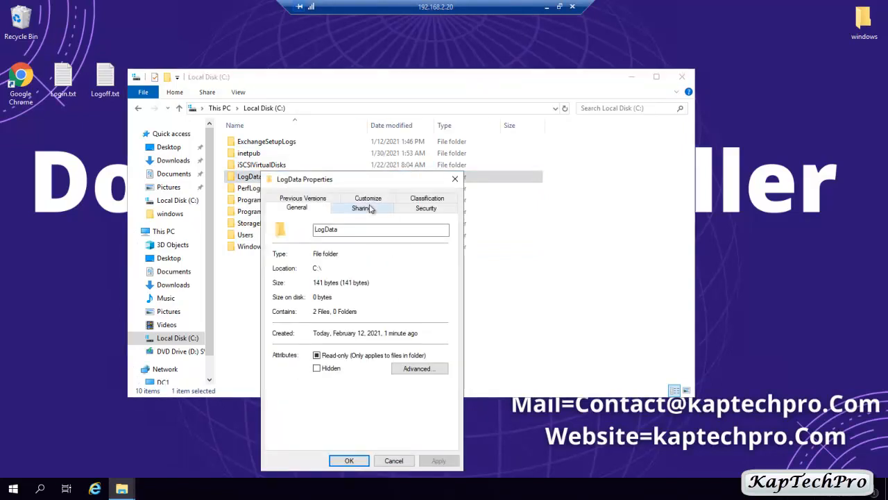
{"action": "left_click", "coordinate": [363, 208]}
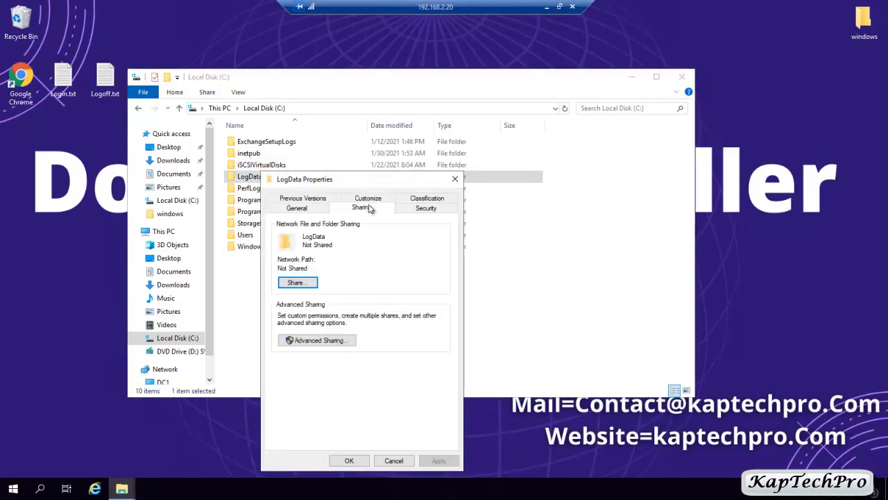
{"action": "left_click", "coordinate": [317, 339]}
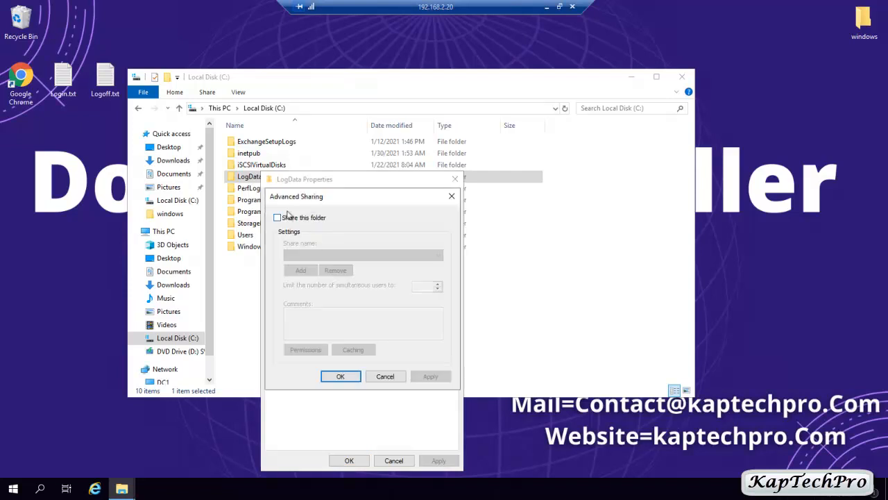
{"action": "left_click", "coordinate": [279, 219]}
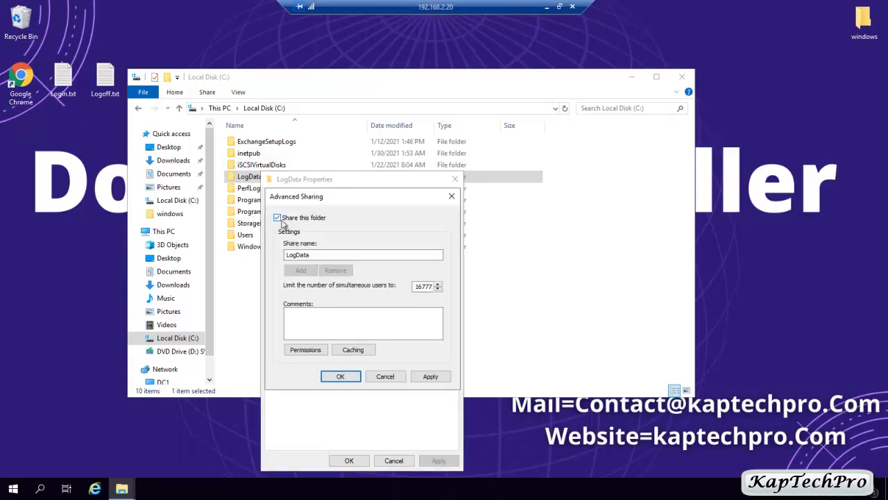
{"action": "left_click", "coordinate": [305, 351]}
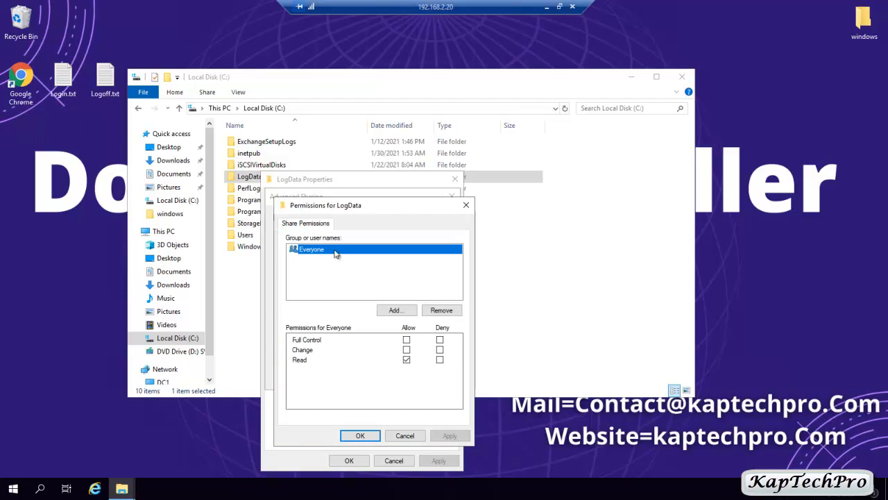
{"action": "left_click", "coordinate": [438, 312]}
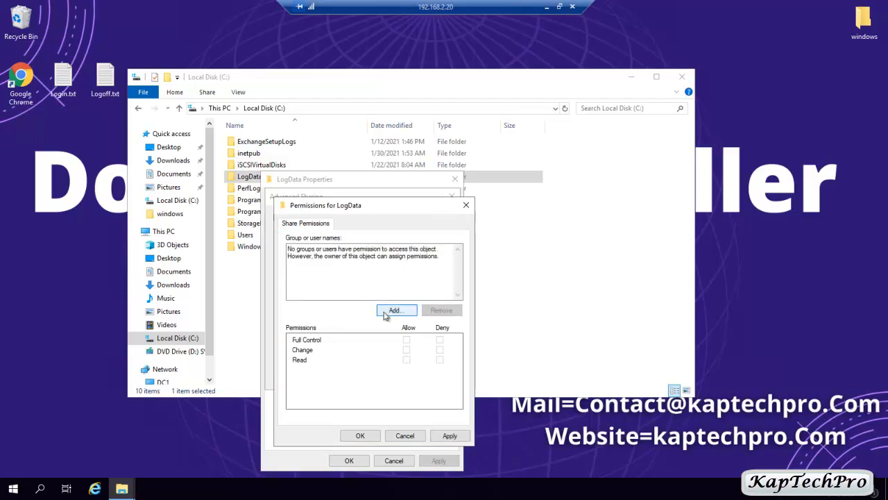
Add Authenticated Users to the LogData share with Change and Read allowed.
{"action": "left_click", "coordinate": [393, 310]}
{"action": "left_click", "coordinate": [311, 342]}
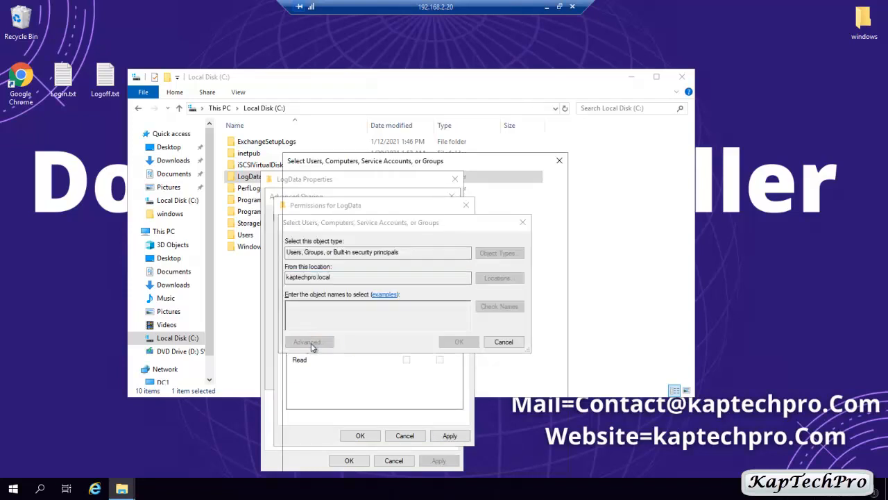
{"action": "left_click", "coordinate": [545, 270]}
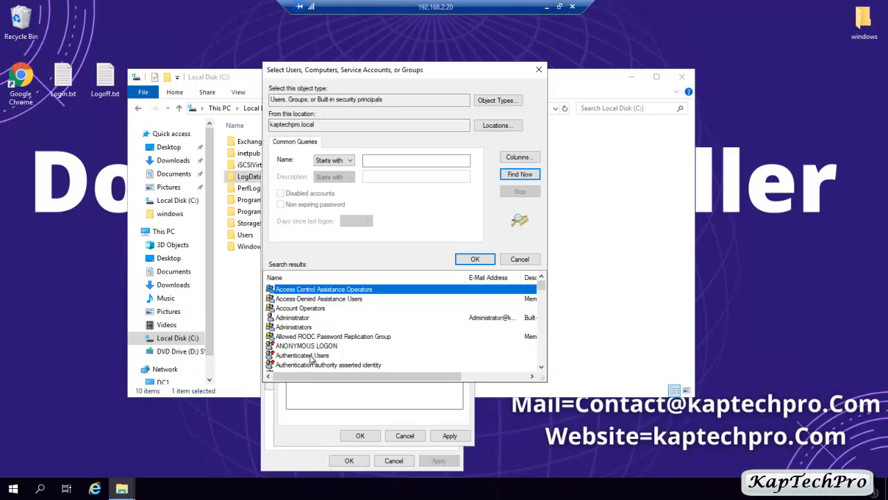
{"action": "left_click", "coordinate": [319, 355]}
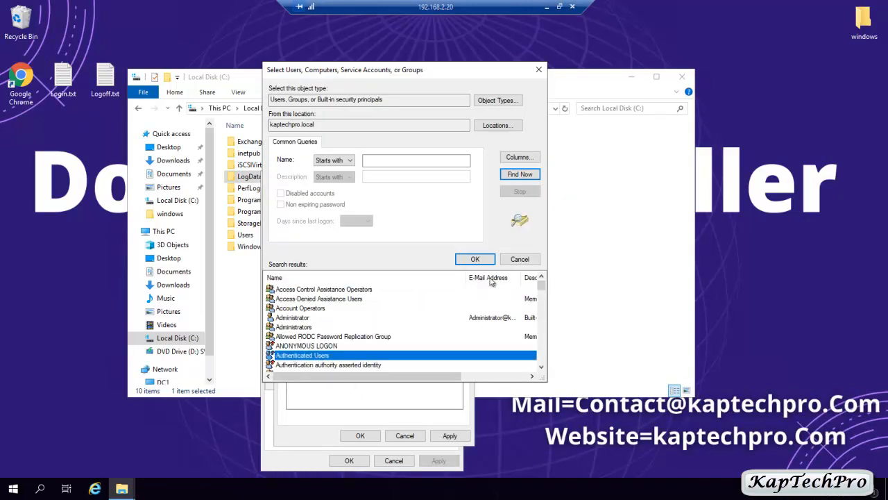
{"action": "left_click", "coordinate": [475, 258]}
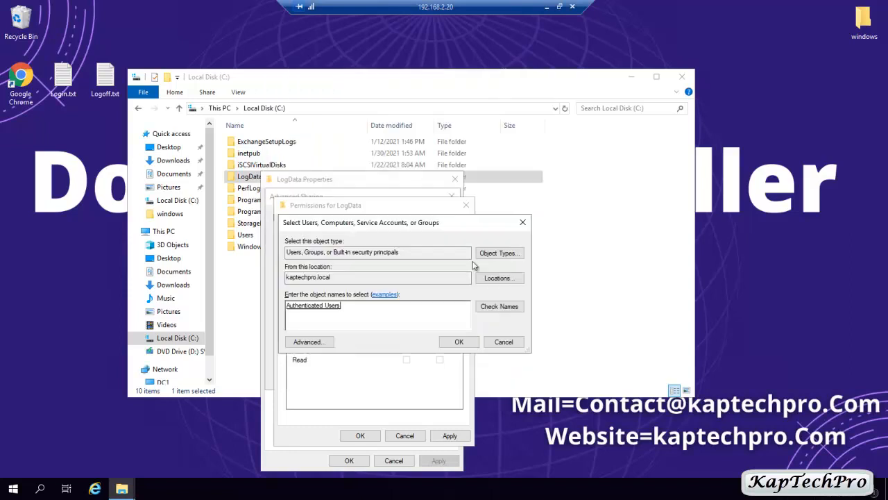
{"action": "left_click", "coordinate": [461, 343]}
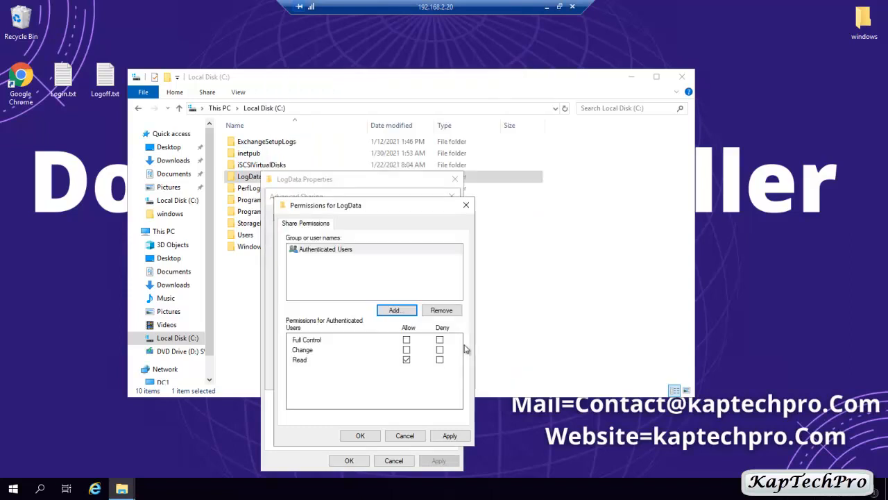
{"action": "left_click", "coordinate": [407, 350]}
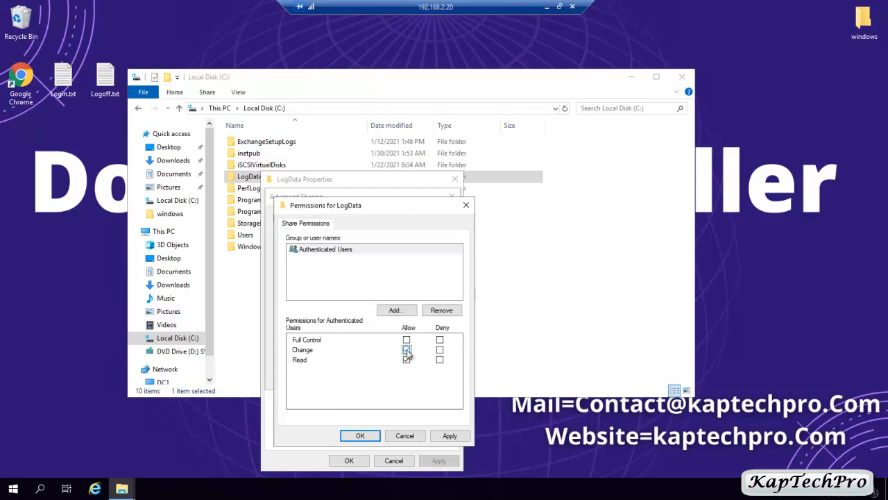
{"action": "left_click", "coordinate": [451, 435]}
{"action": "left_click", "coordinate": [359, 436]}
{"action": "left_click", "coordinate": [349, 460]}
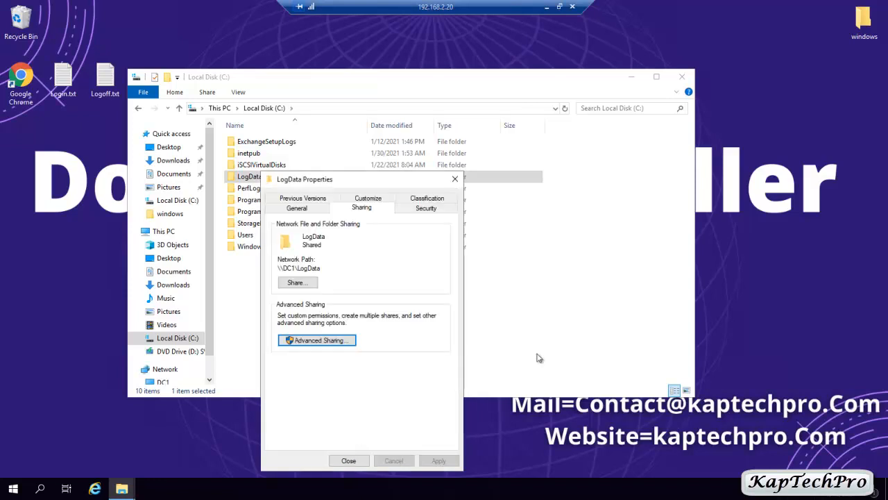
{"action": "left_click", "coordinate": [425, 212]}
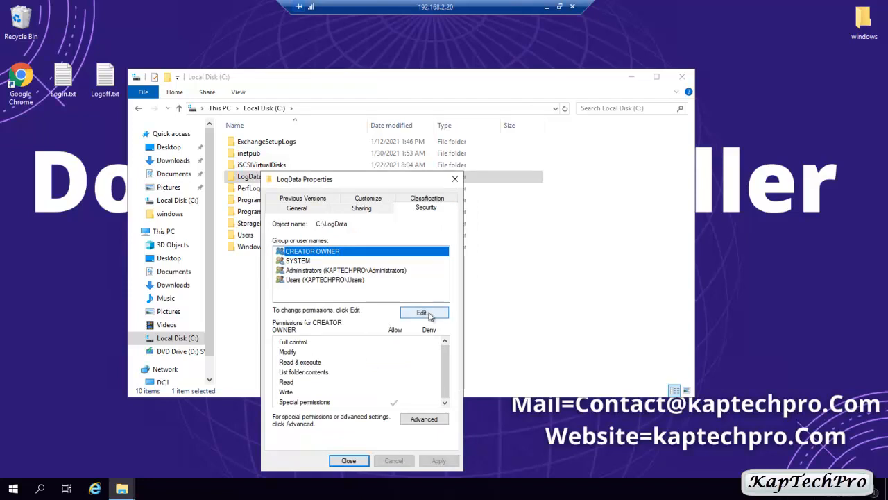
Grant Authenticated Users Modify in LogData's security permissions, then select the \\DC1\LogData path.
{"action": "left_click", "coordinate": [429, 314]}
{"action": "left_click", "coordinate": [396, 298]}
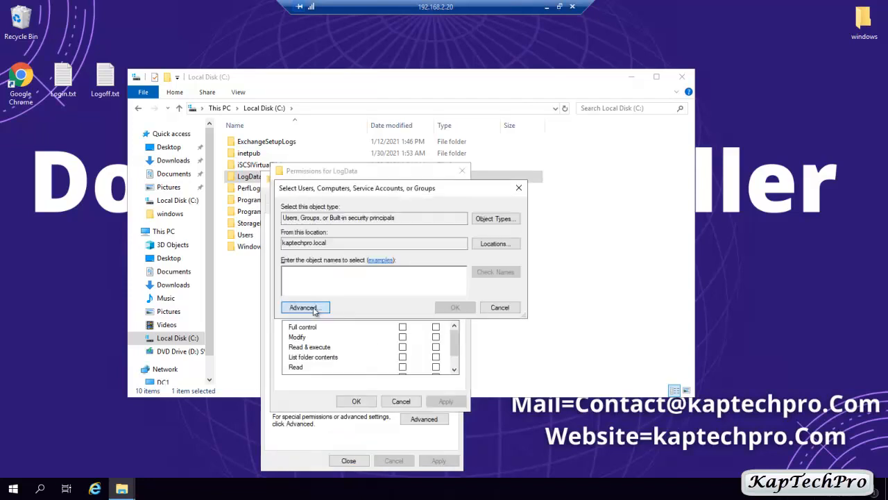
{"action": "left_click", "coordinate": [303, 307]}
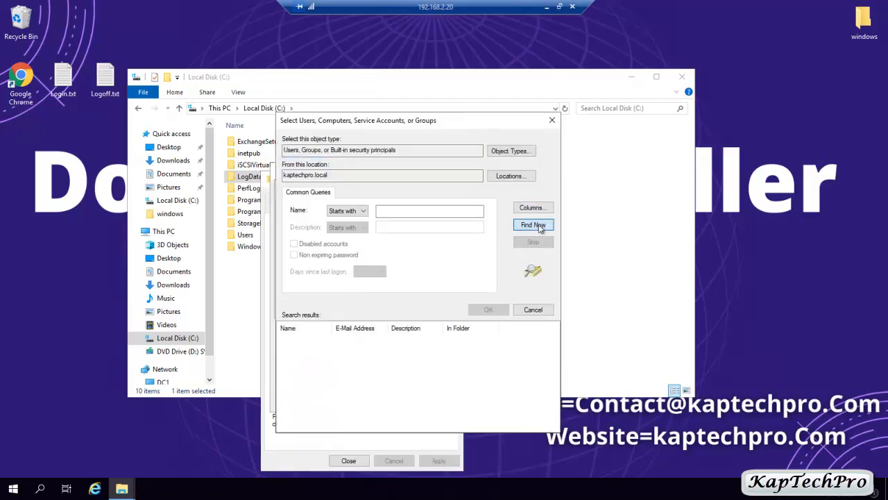
{"action": "left_click", "coordinate": [534, 225]}
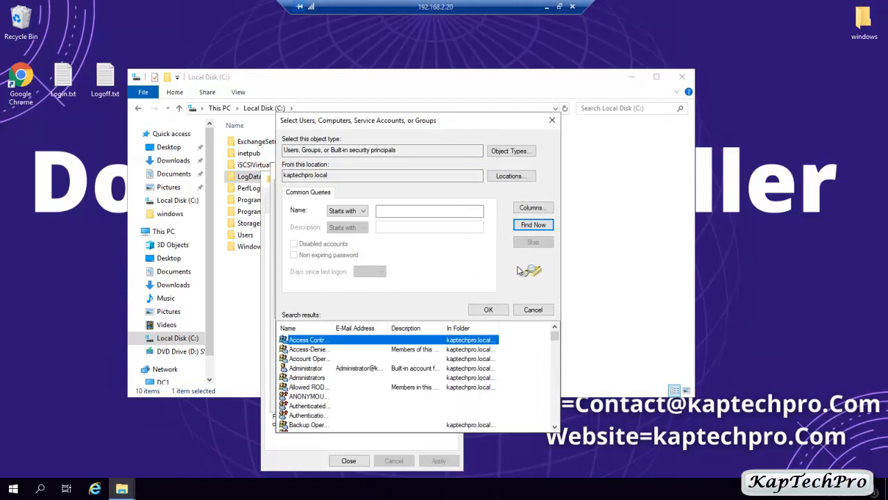
{"action": "left_click", "coordinate": [314, 405]}
{"action": "left_click", "coordinate": [486, 310]}
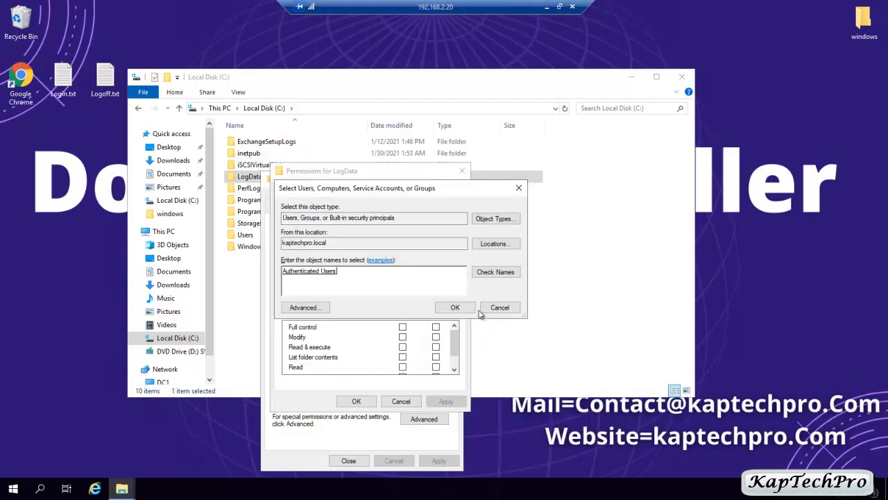
{"action": "left_click", "coordinate": [455, 307]}
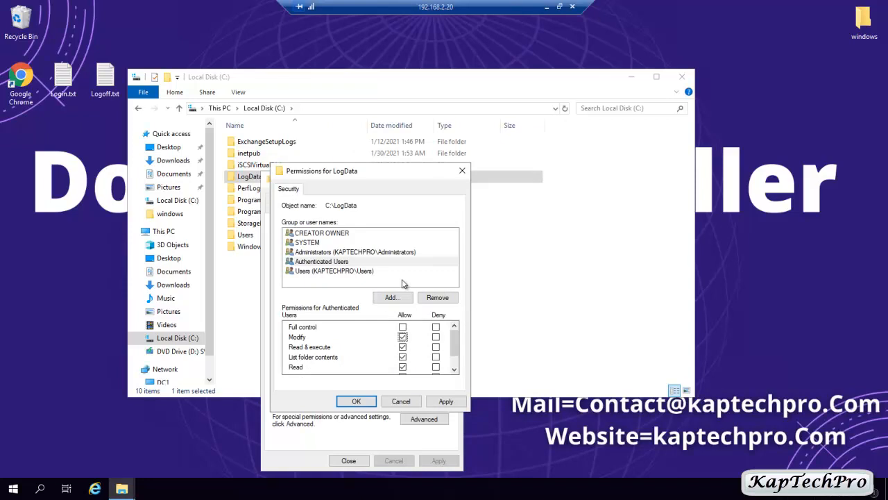
{"action": "left_click", "coordinate": [446, 401]}
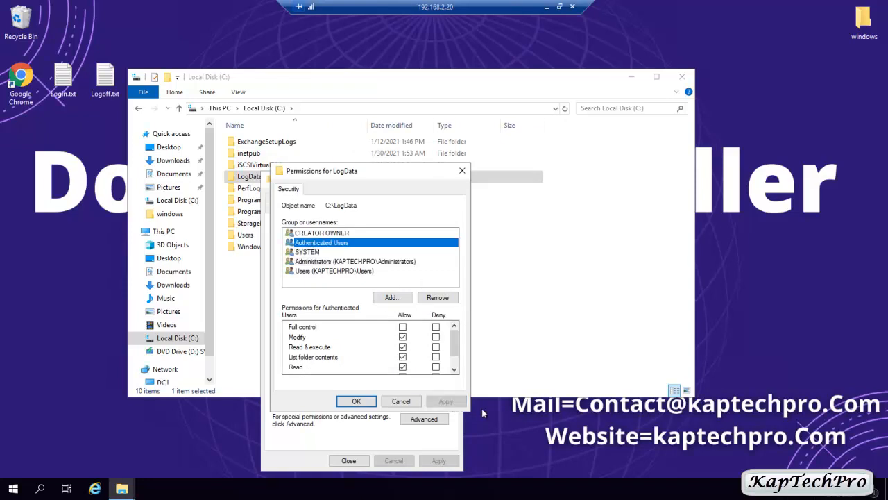
{"action": "left_click", "coordinate": [356, 402]}
{"action": "left_click", "coordinate": [366, 209]}
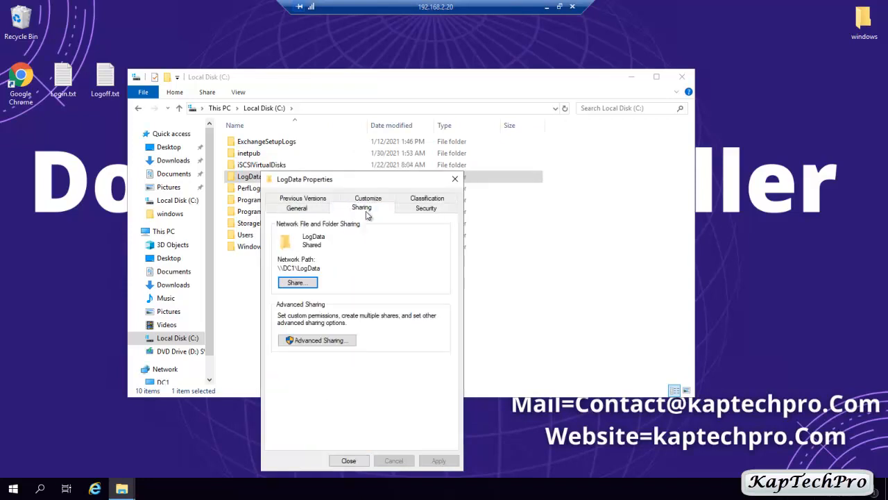
{"action": "left_click_drag", "start_coordinate": [284, 268], "coordinate": [329, 263]}
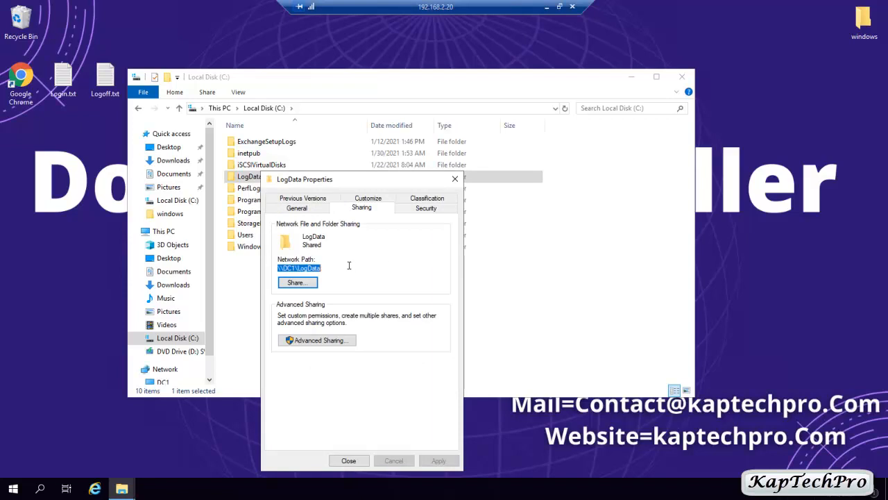
From Server Manager, browse the kaptechpro.local Users container in Active Directory Users and Computers, then close it.
{"action": "left_click", "coordinate": [14, 489]}
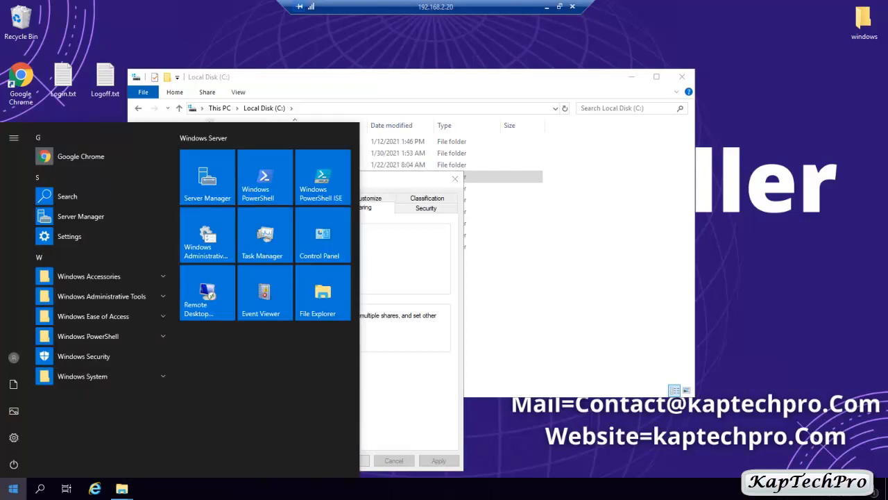
{"action": "left_click", "coordinate": [206, 182]}
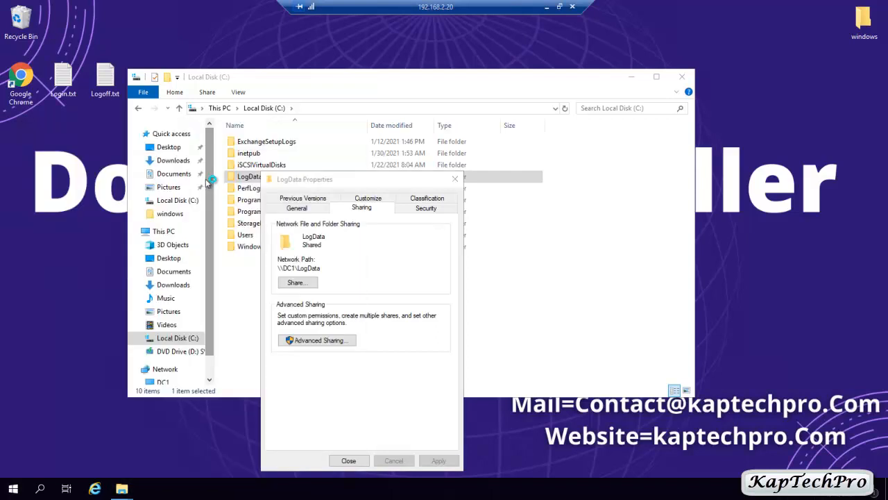
{"action": "left_click", "coordinate": [807, 31]}
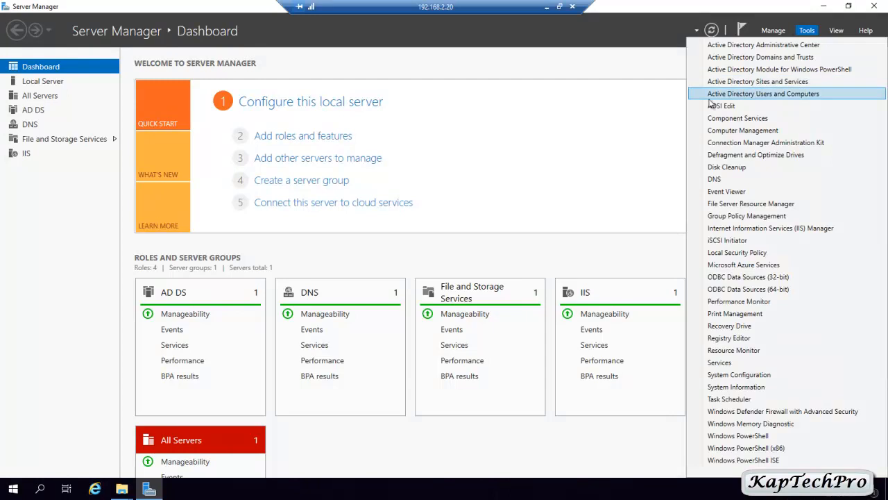
{"action": "left_click", "coordinate": [803, 95]}
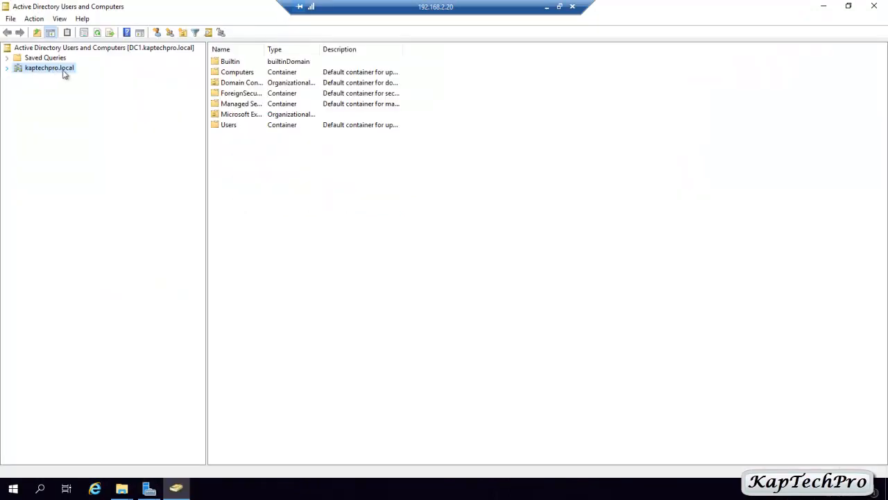
{"action": "left_click", "coordinate": [7, 68]}
{"action": "left_click", "coordinate": [31, 138]}
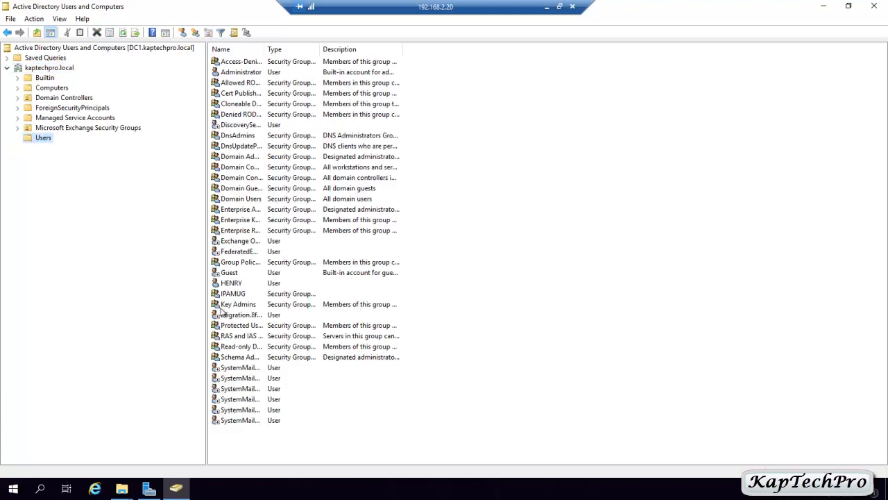
{"action": "left_click", "coordinate": [231, 283]}
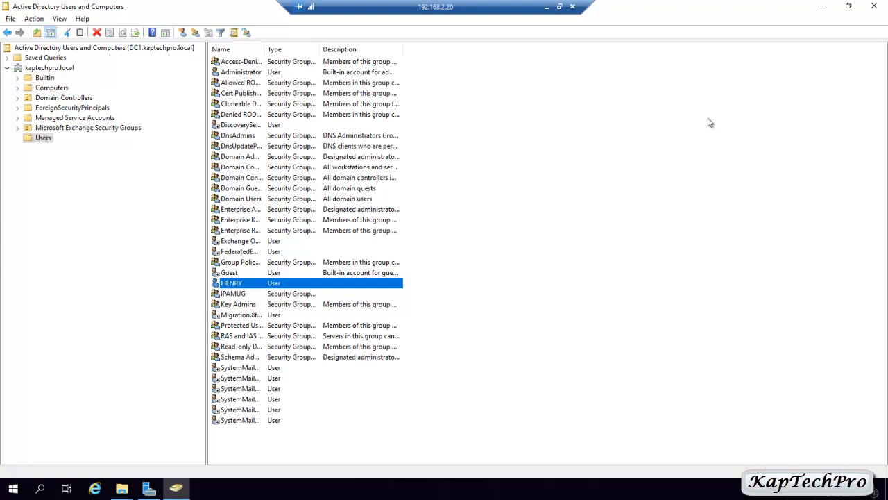
{"action": "left_click", "coordinate": [874, 6]}
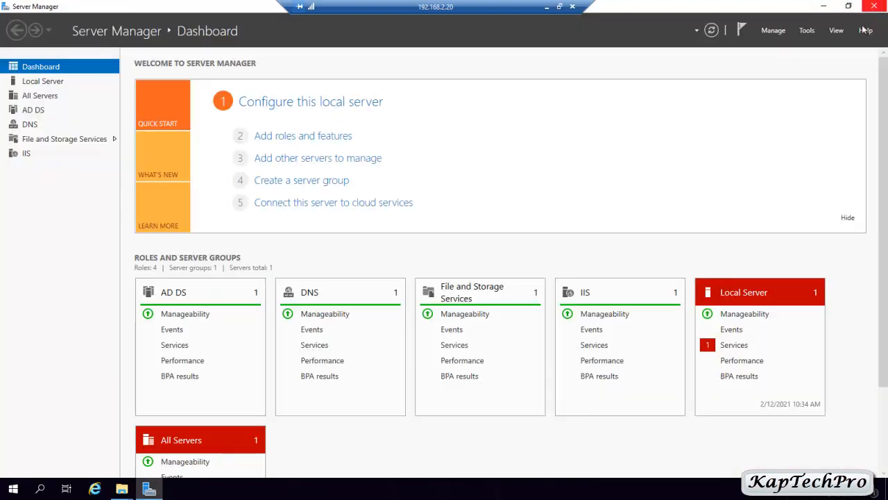
In Group Policy Management, create the LogDataEnquiry GPO linked to kaptechpro.local.
{"action": "left_click", "coordinate": [807, 30]}
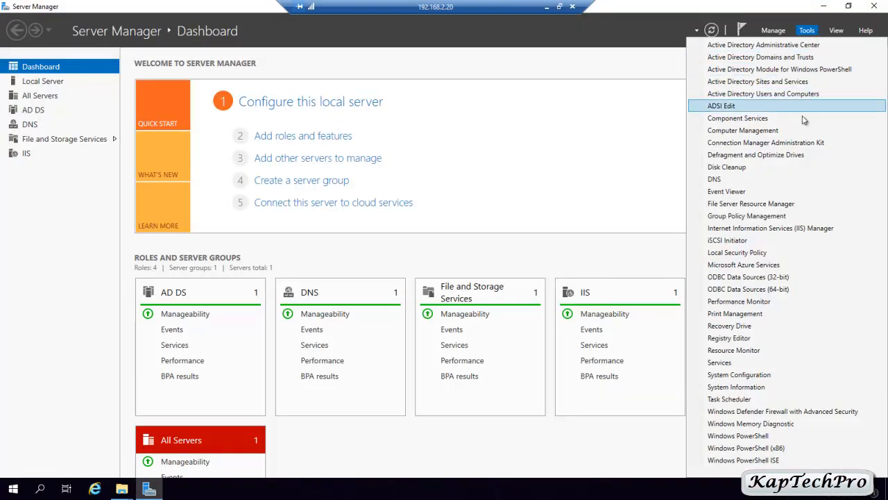
{"action": "left_click", "coordinate": [776, 217]}
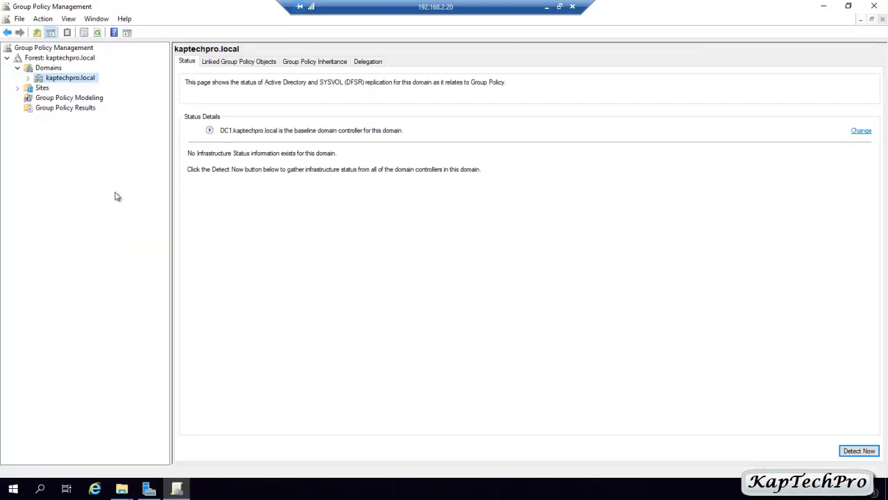
{"action": "right_click", "coordinate": [59, 82]}
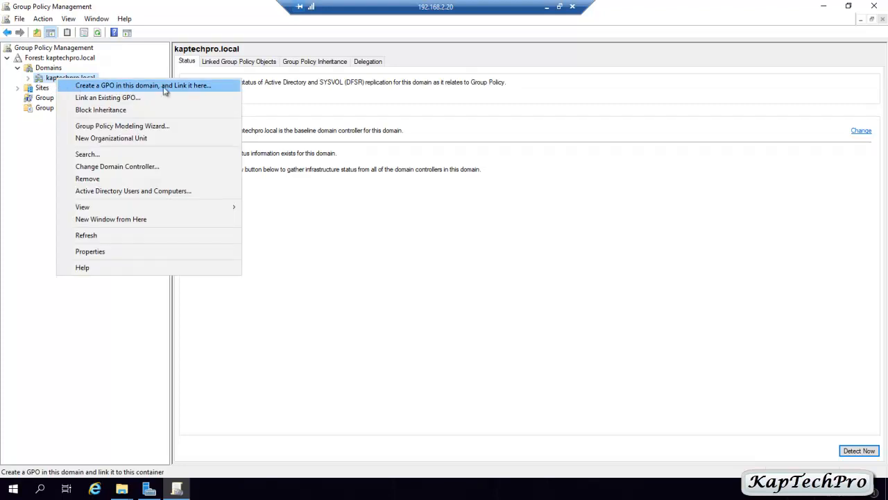
{"action": "left_click", "coordinate": [174, 86]}
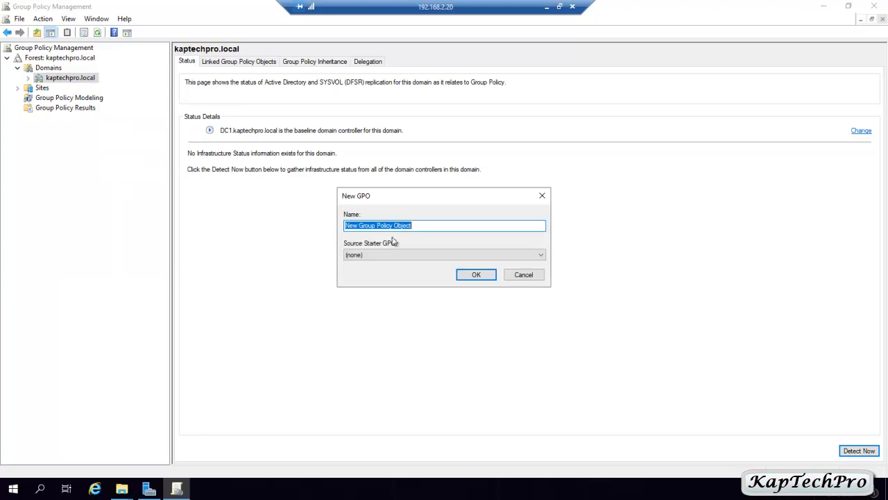
{"action": "type", "text": "LogDataEnquiry"}
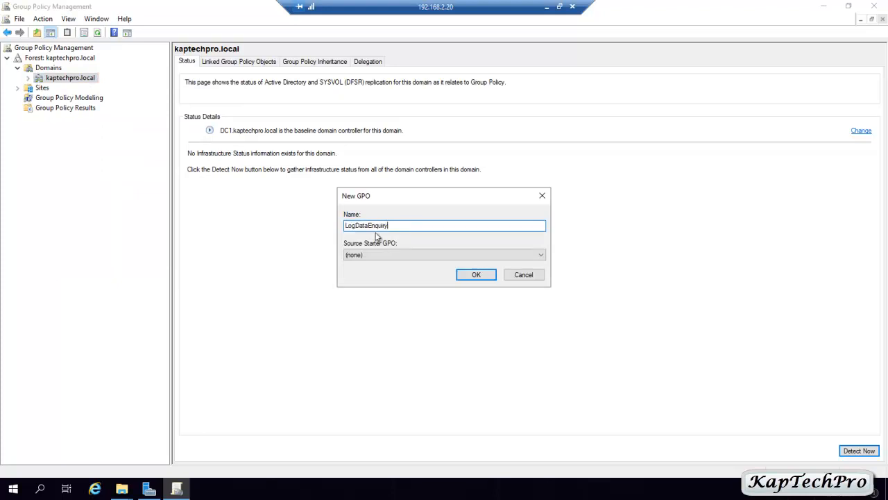
{"action": "left_click", "coordinate": [481, 277]}
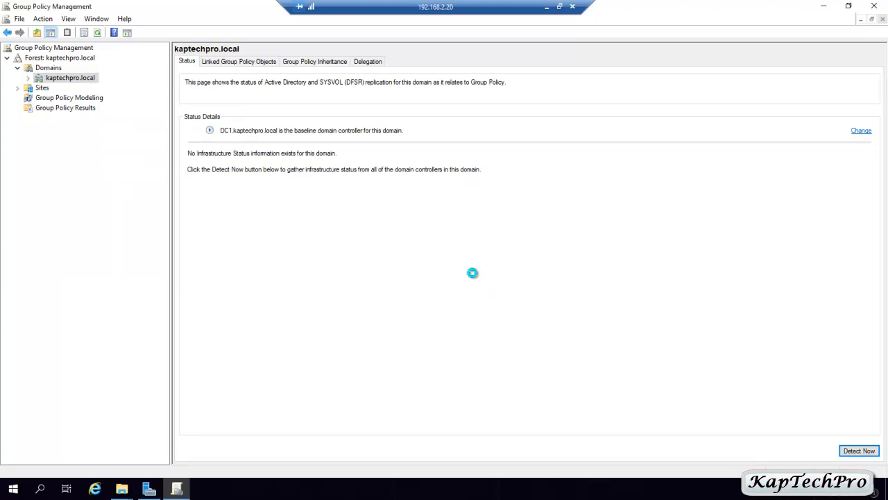
{"action": "left_click", "coordinate": [28, 78]}
{"action": "left_click", "coordinate": [79, 97]}
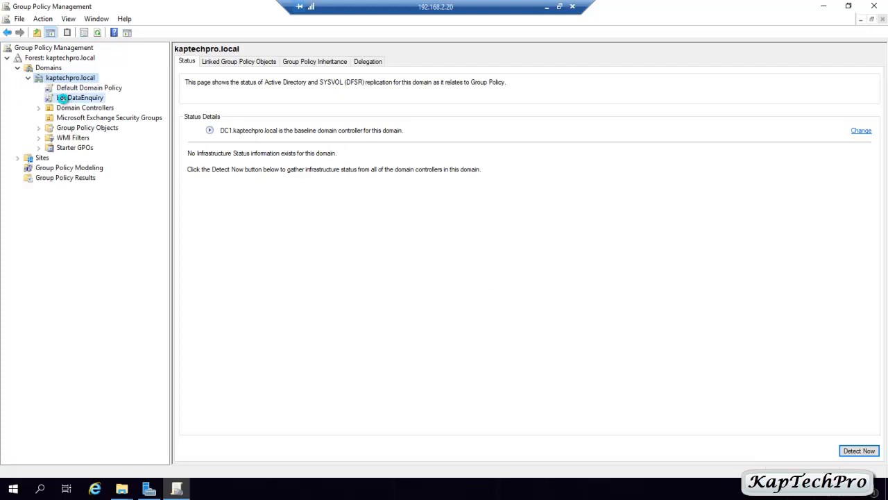
{"action": "key", "text": "Return"}
{"action": "right_click", "coordinate": [72, 102]}
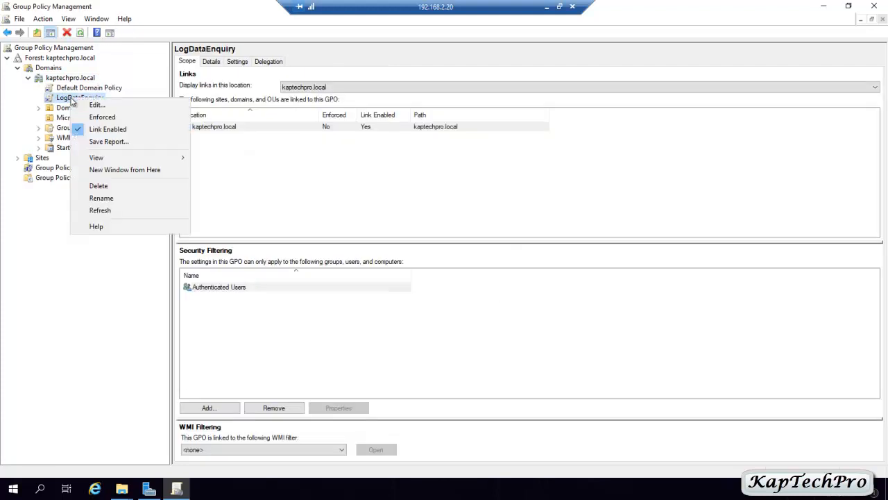
Edit LogDataEnquiry and open the user Logon scripts properties under Windows Settings > Scripts.
{"action": "left_click", "coordinate": [89, 105]}
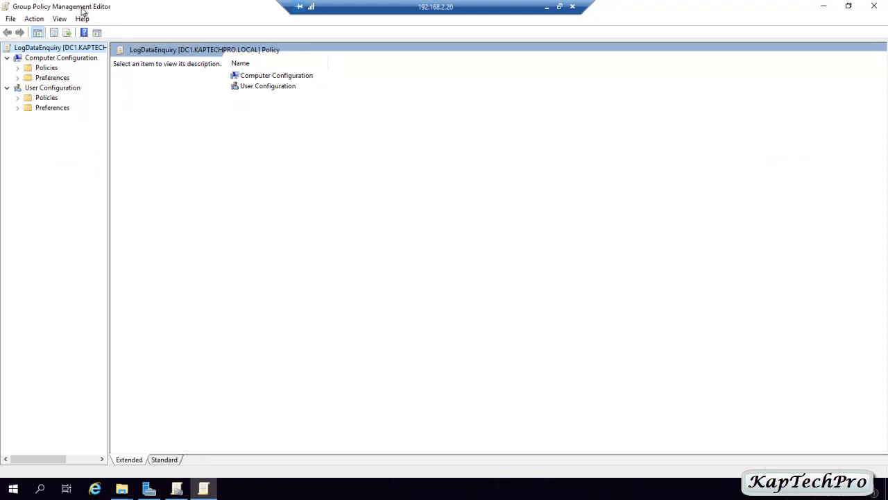
{"action": "double_click", "coordinate": [20, 99]}
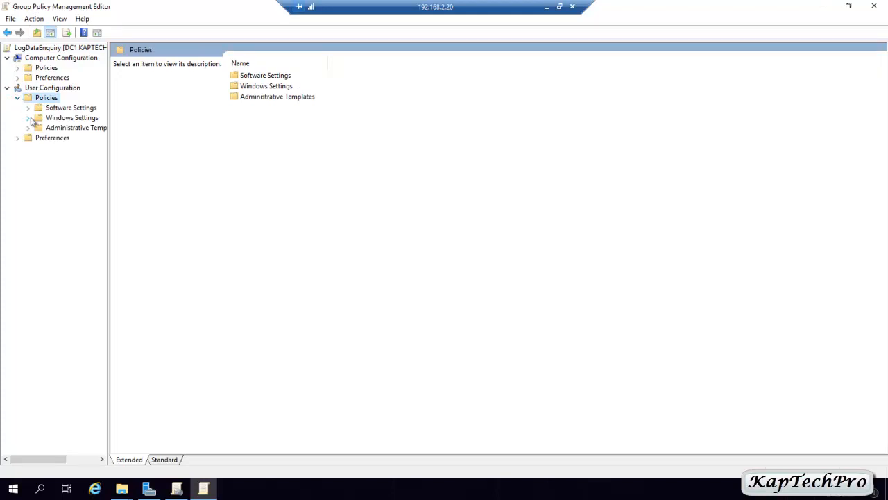
{"action": "left_click", "coordinate": [28, 118]}
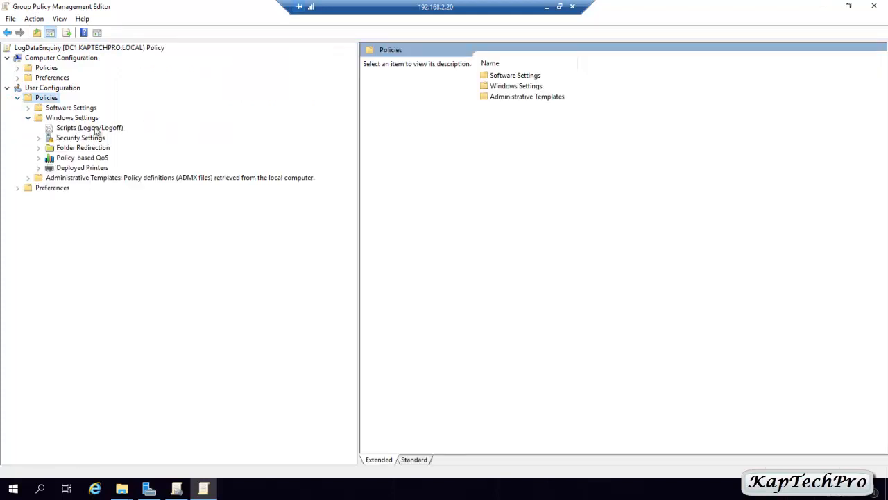
{"action": "left_click", "coordinate": [75, 130]}
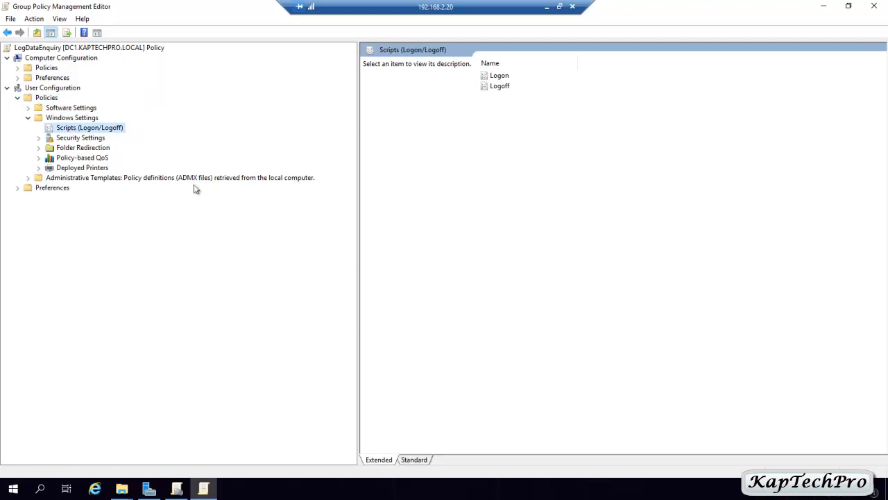
{"action": "left_click", "coordinate": [495, 79]}
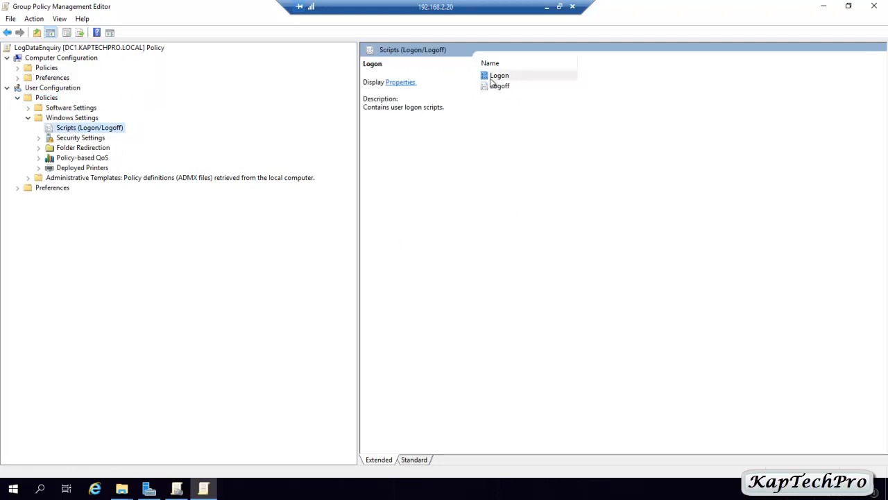
{"action": "left_click", "coordinate": [402, 83]}
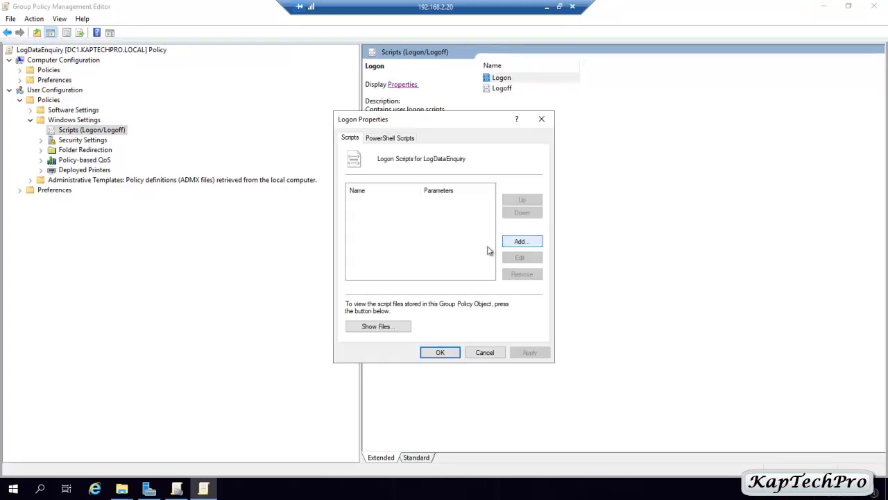
Add C:\LogData\Login.bat as the logon script and apply the change.
{"action": "left_click", "coordinate": [521, 243]}
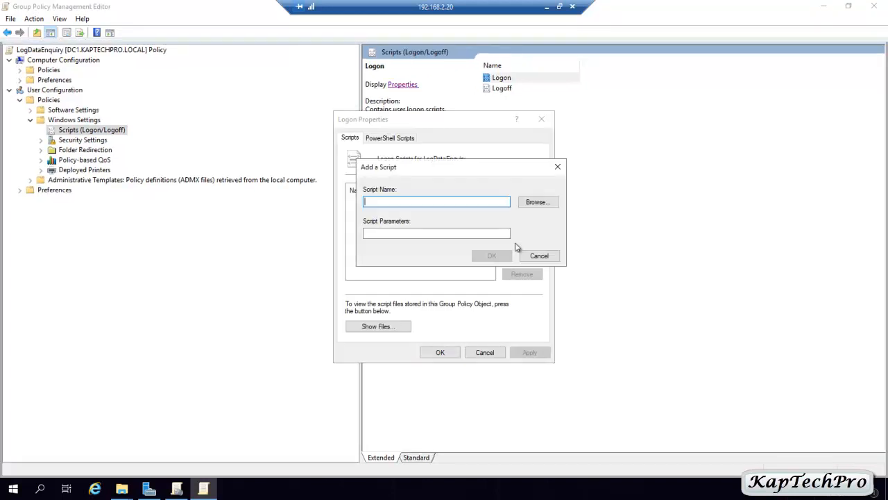
{"action": "left_click", "coordinate": [546, 206]}
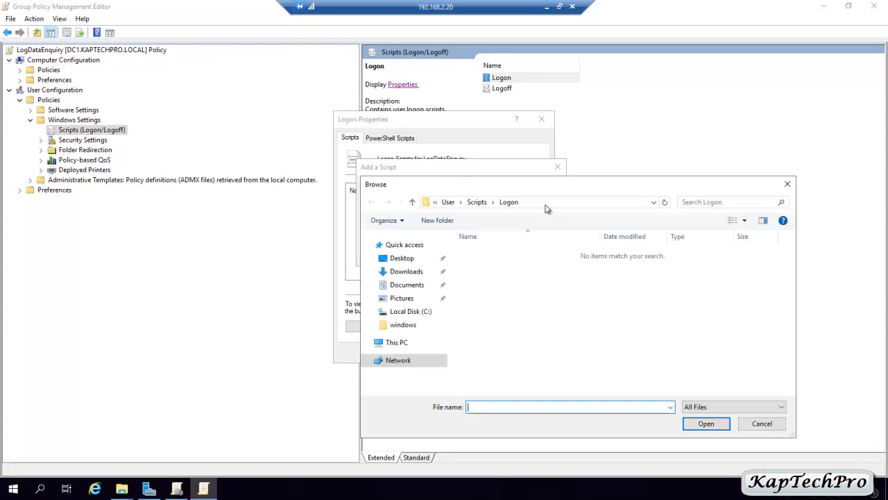
{"action": "left_click_drag", "start_coordinate": [444, 336], "coordinate": [439, 306]}
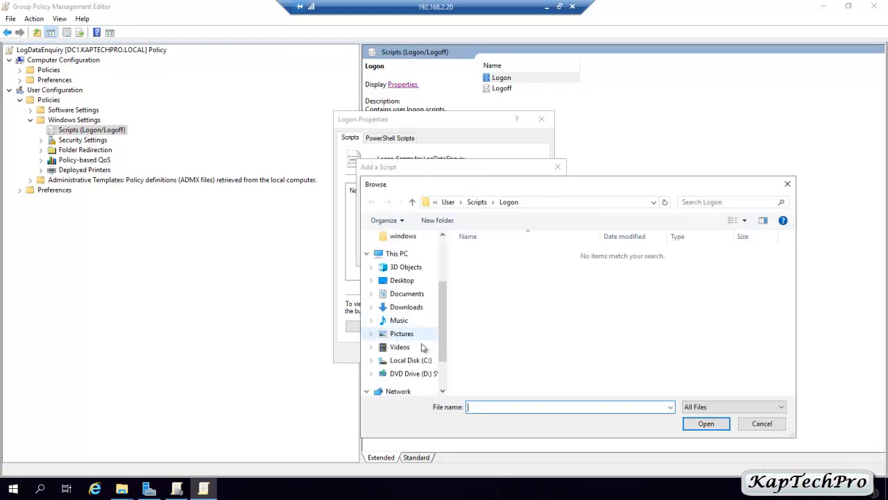
{"action": "left_click", "coordinate": [405, 362]}
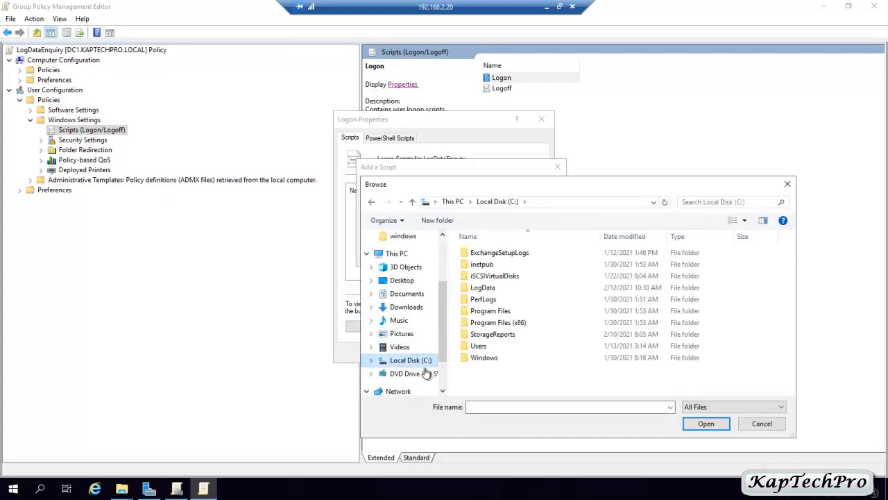
{"action": "left_click", "coordinate": [494, 290]}
{"action": "double_click", "coordinate": [495, 292]}
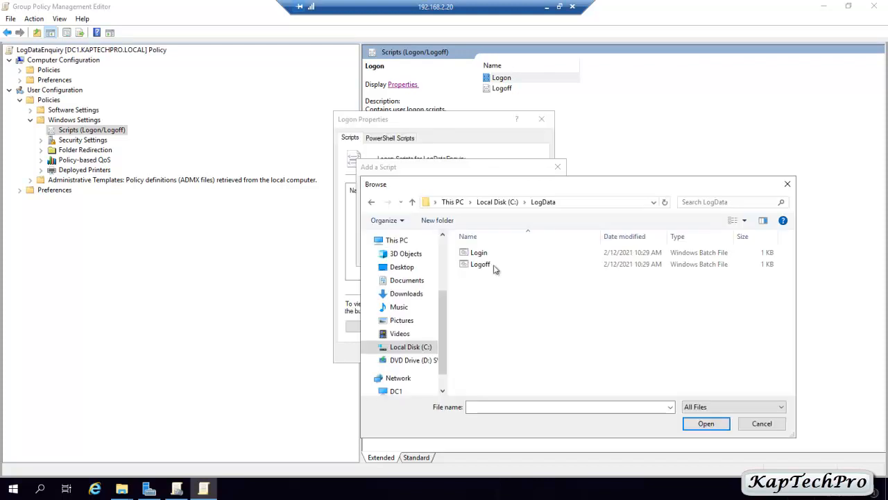
{"action": "left_click", "coordinate": [493, 256]}
{"action": "left_click", "coordinate": [742, 409]}
{"action": "left_click", "coordinate": [705, 417]}
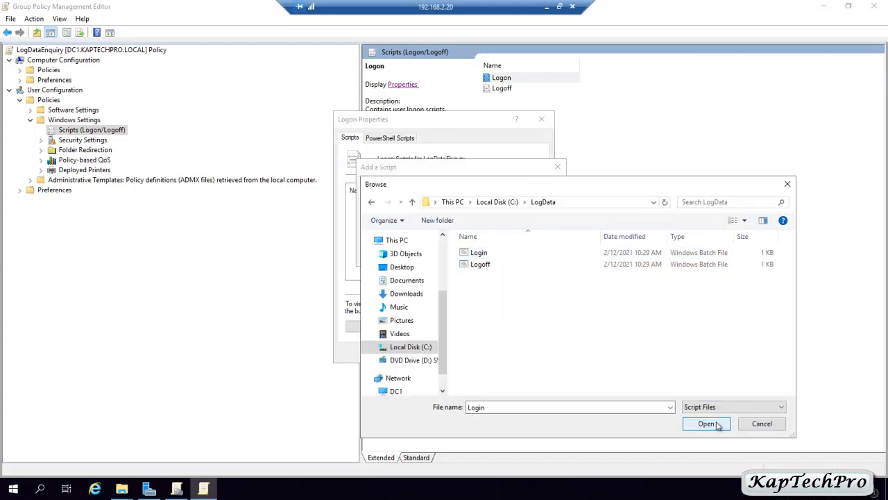
{"action": "left_click", "coordinate": [478, 254]}
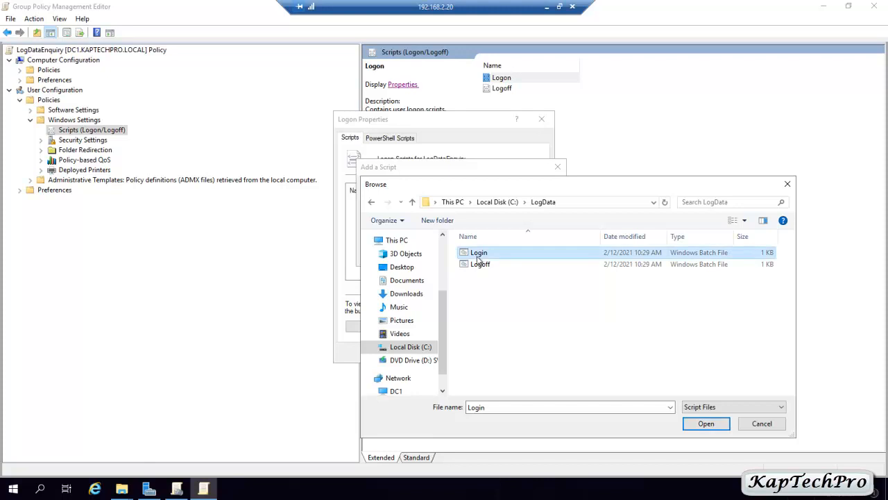
{"action": "left_click", "coordinate": [713, 425]}
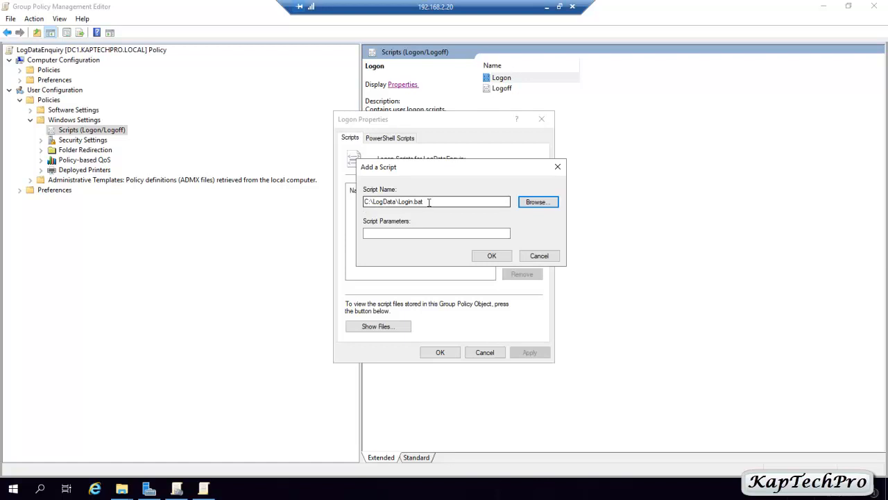
{"action": "left_click", "coordinate": [491, 256]}
{"action": "left_click", "coordinate": [529, 353]}
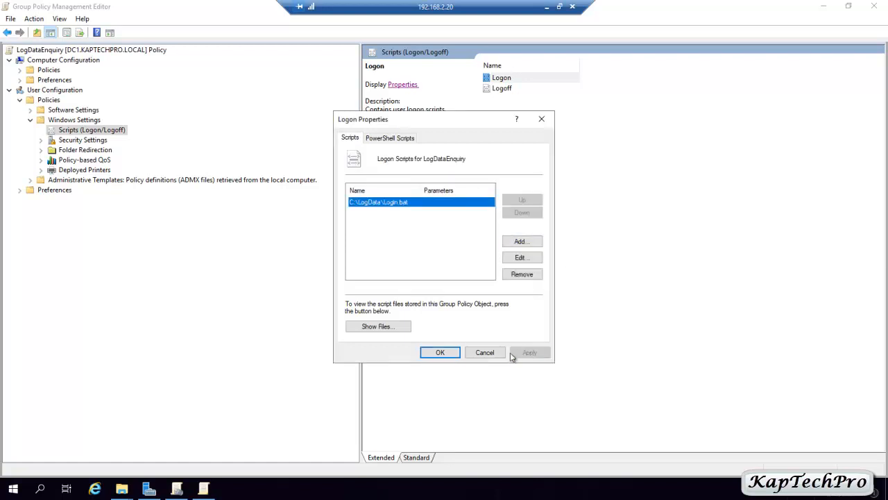
{"action": "left_click", "coordinate": [438, 353]}
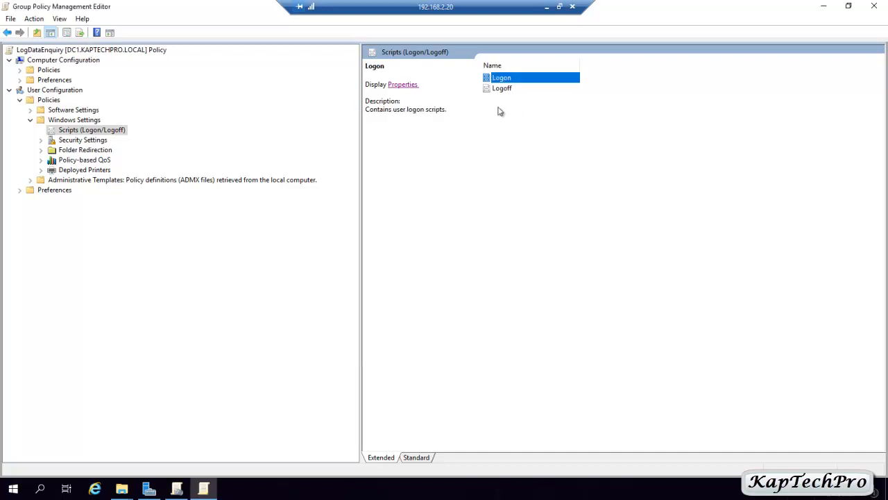
Open the user Logoff script properties and start adding a new script.
{"action": "right_click", "coordinate": [511, 91]}
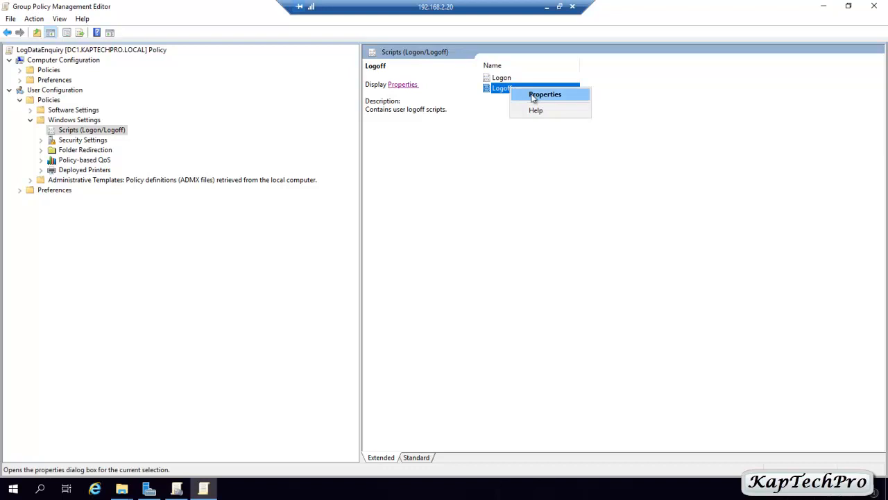
{"action": "left_click", "coordinate": [545, 95]}
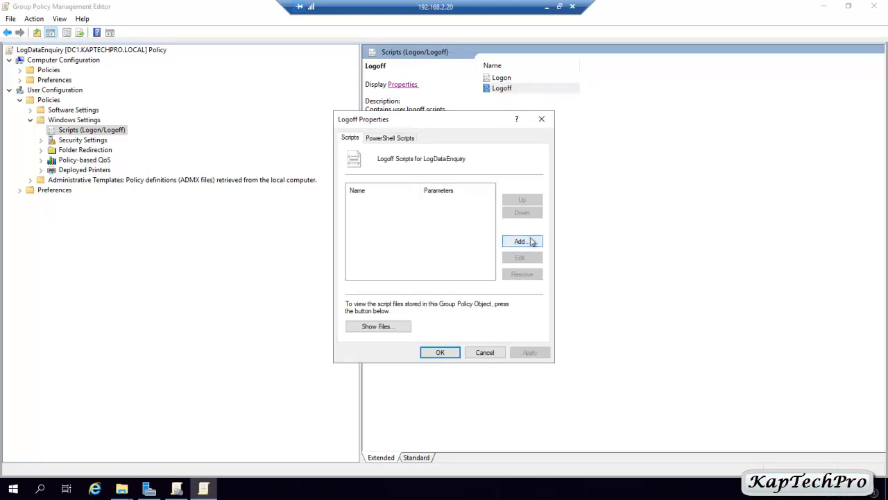
{"action": "left_click", "coordinate": [531, 241]}
{"action": "left_click", "coordinate": [536, 203]}
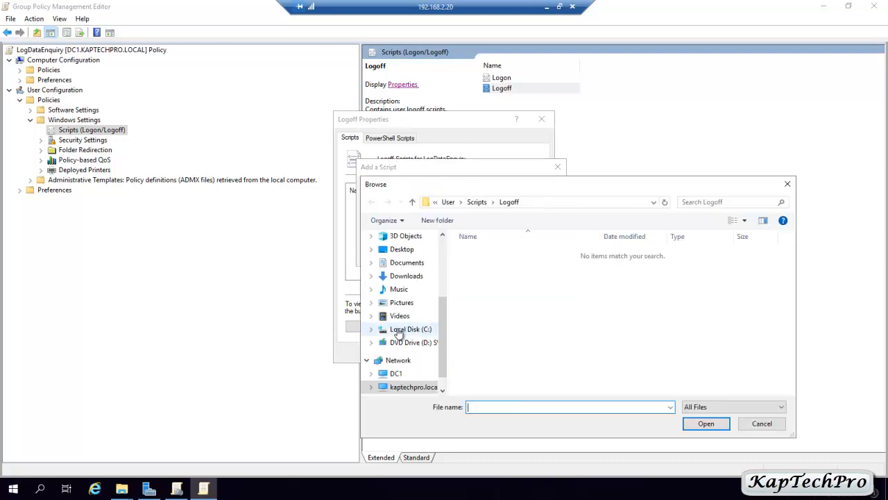
Choose C:\LogData\Logoff.bat as the logoff script and apply the setting.
{"action": "left_click", "coordinate": [399, 331]}
{"action": "double_click", "coordinate": [480, 287]}
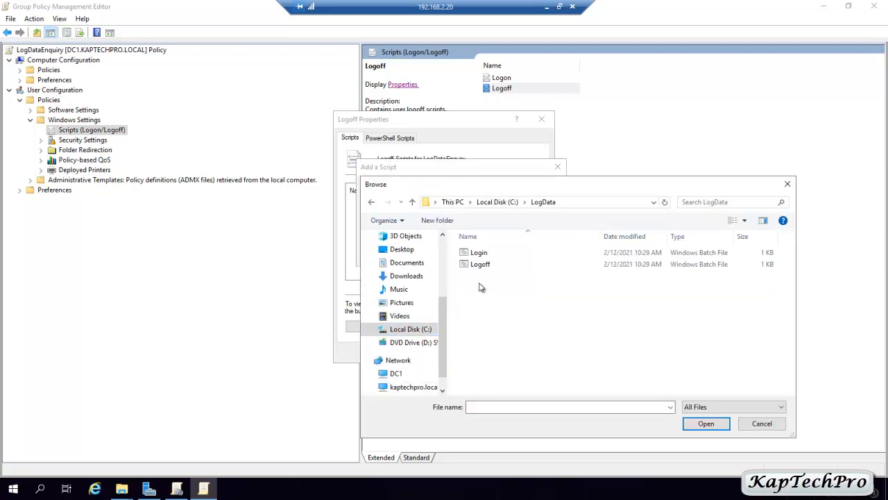
{"action": "left_click", "coordinate": [480, 264]}
{"action": "left_click", "coordinate": [732, 406]}
{"action": "left_click", "coordinate": [711, 419]}
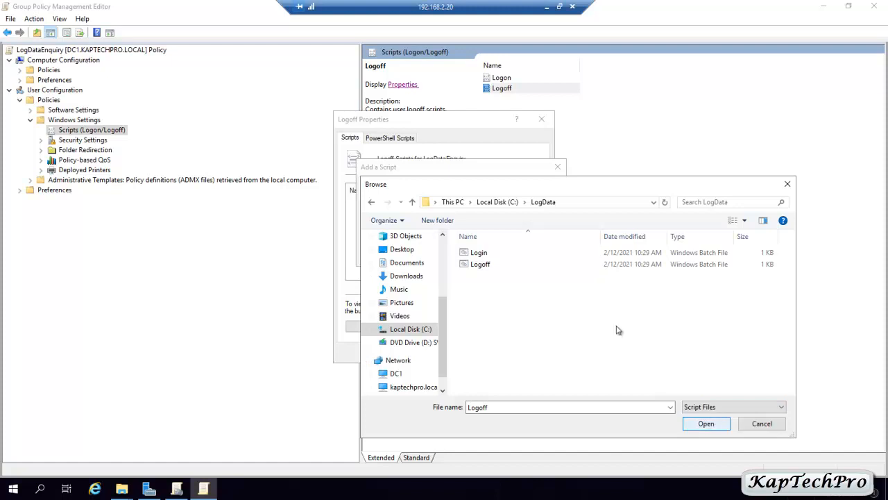
{"action": "left_click", "coordinate": [490, 264]}
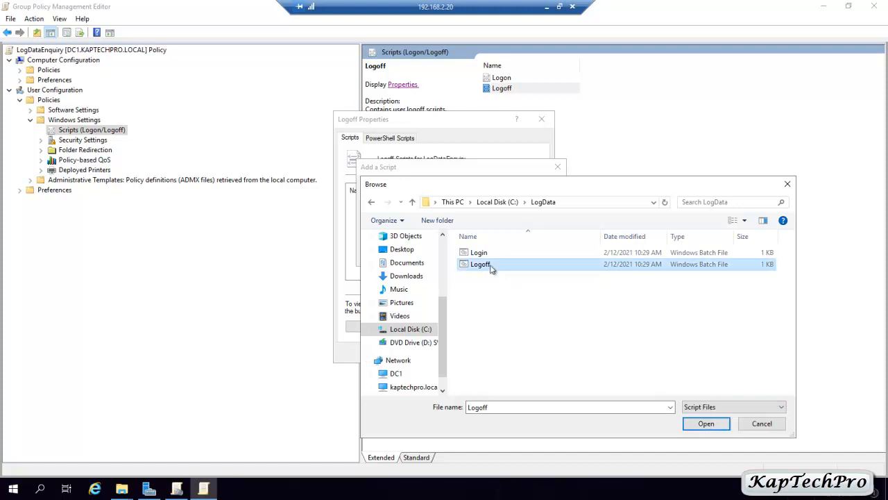
{"action": "left_click", "coordinate": [720, 426]}
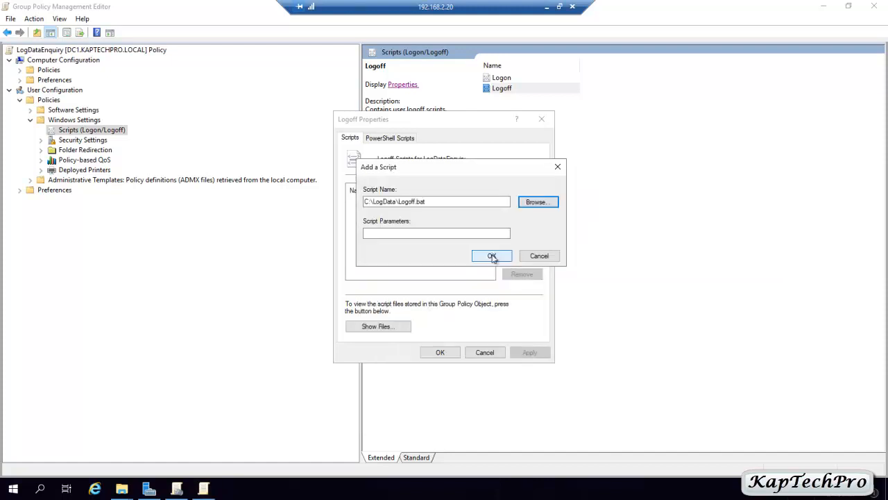
{"action": "left_click", "coordinate": [491, 257]}
{"action": "left_click", "coordinate": [529, 352]}
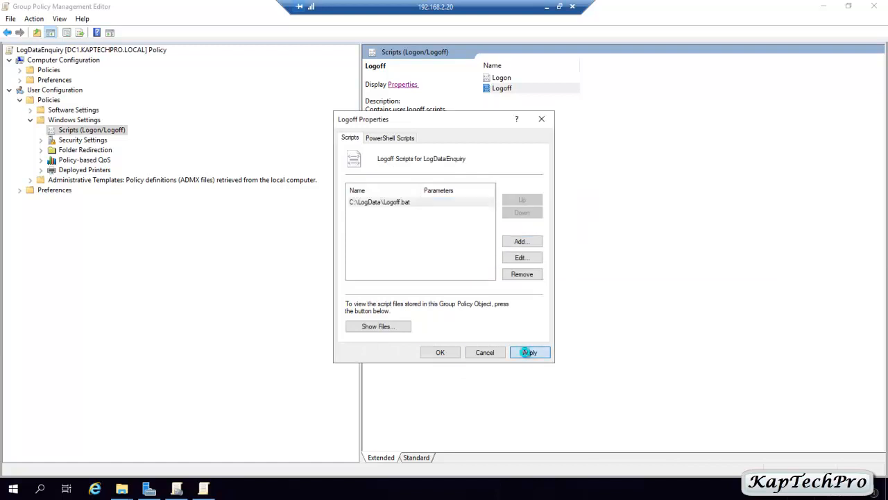
{"action": "left_click", "coordinate": [439, 352]}
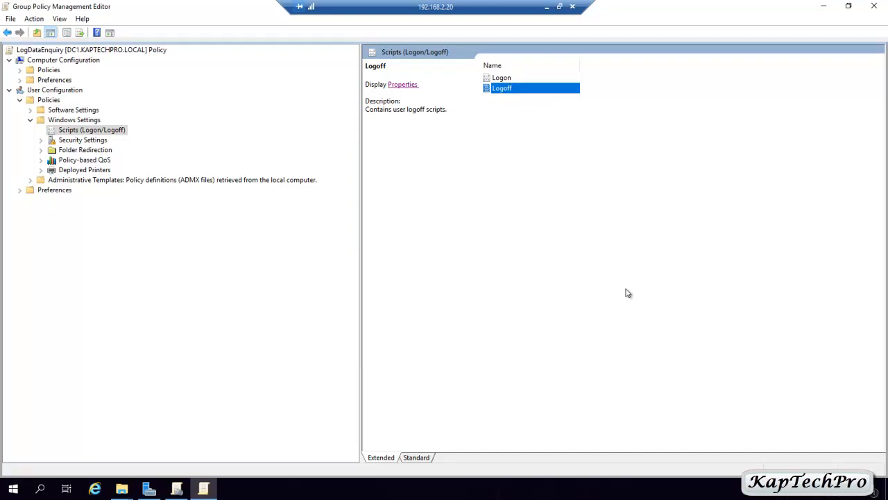
Run gpupdate /force in Windows PowerShell and close the console once it completes.
{"action": "left_click", "coordinate": [13, 490]}
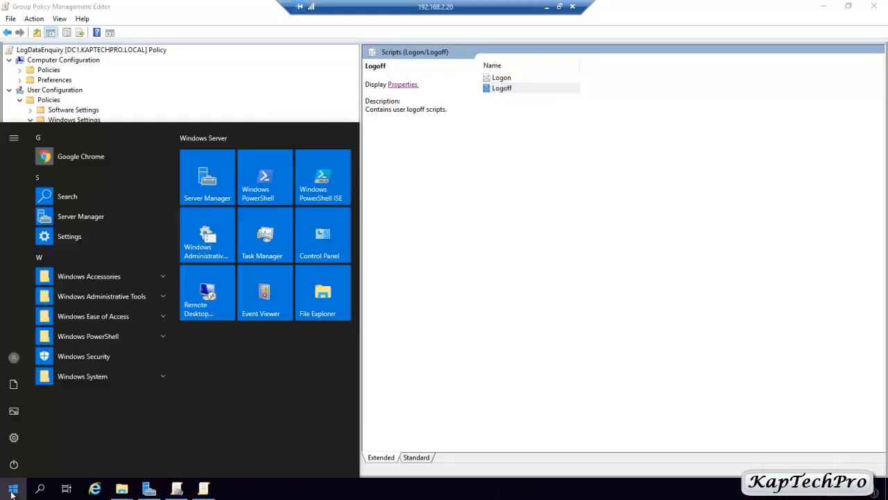
{"action": "left_click", "coordinate": [259, 205]}
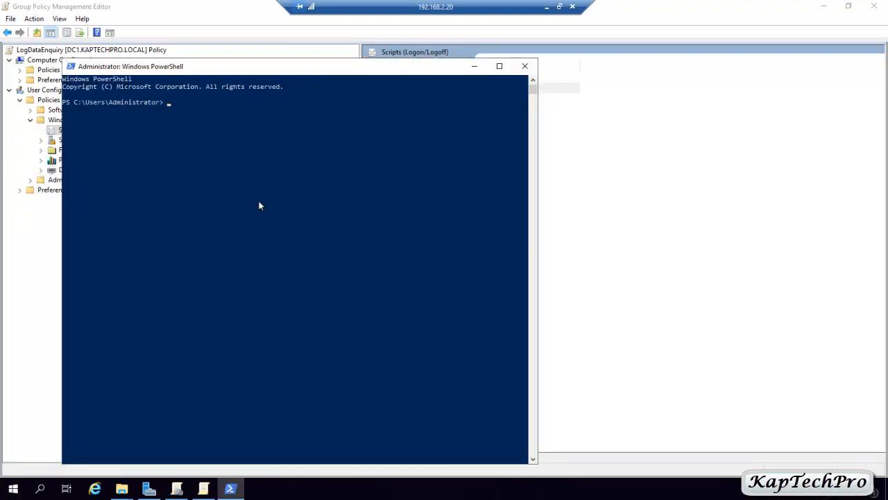
{"action": "type", "text": "gpupdate /force"}
{"action": "key", "text": "Return"}
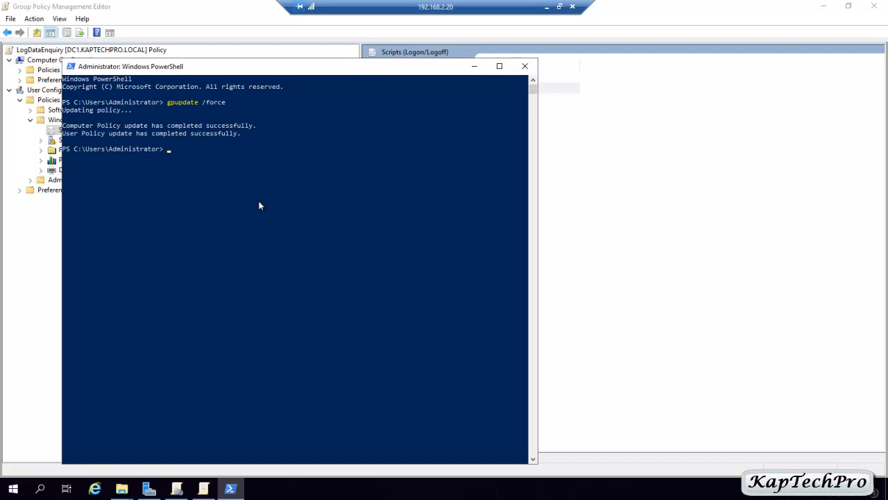
{"action": "left_click", "coordinate": [525, 66]}
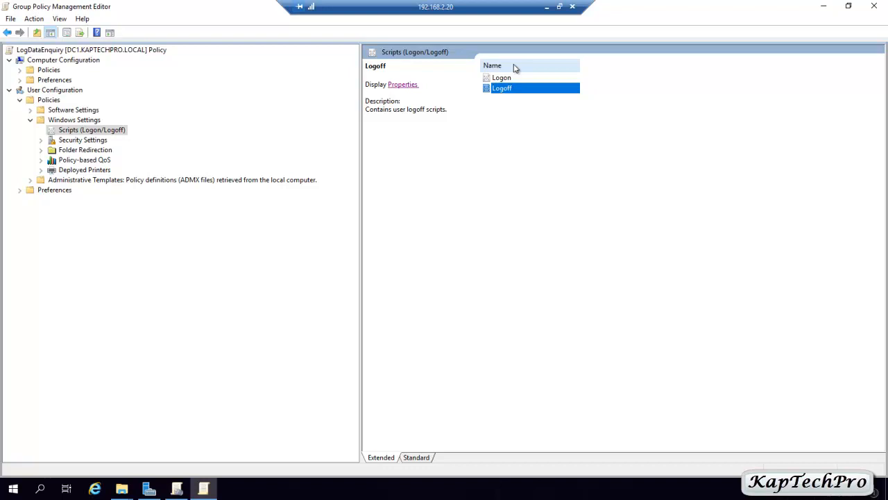
Close the policy editor and sign in to the client as the domain test user, entering the account password.
{"action": "left_click", "coordinate": [874, 7]}
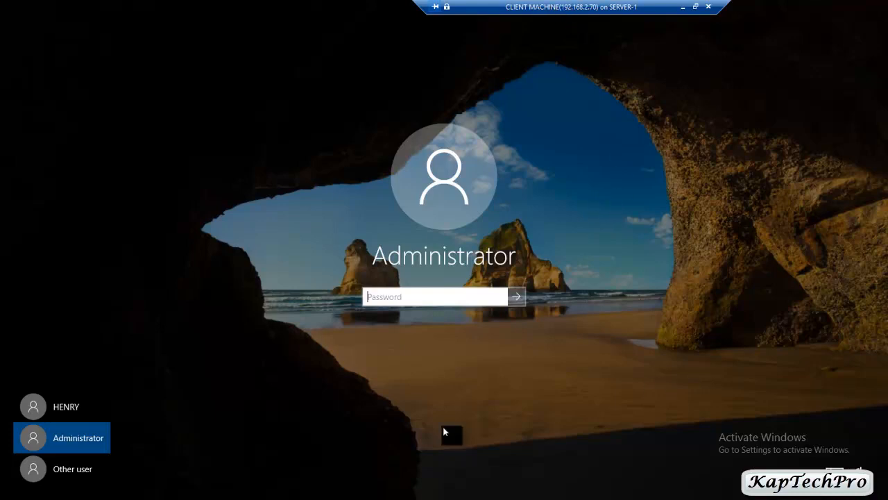
{"action": "left_click", "coordinate": [88, 409]}
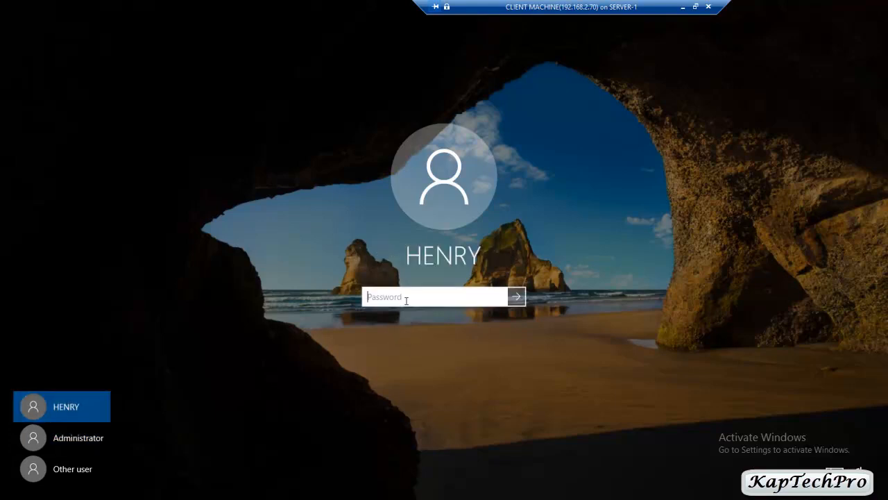
{"action": "type", "text": "P@ssw0rd"}
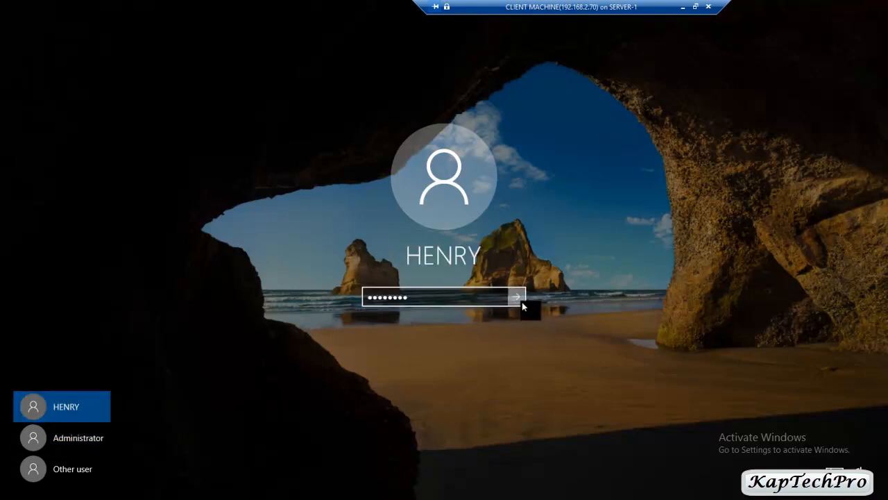
{"action": "left_click", "coordinate": [522, 302]}
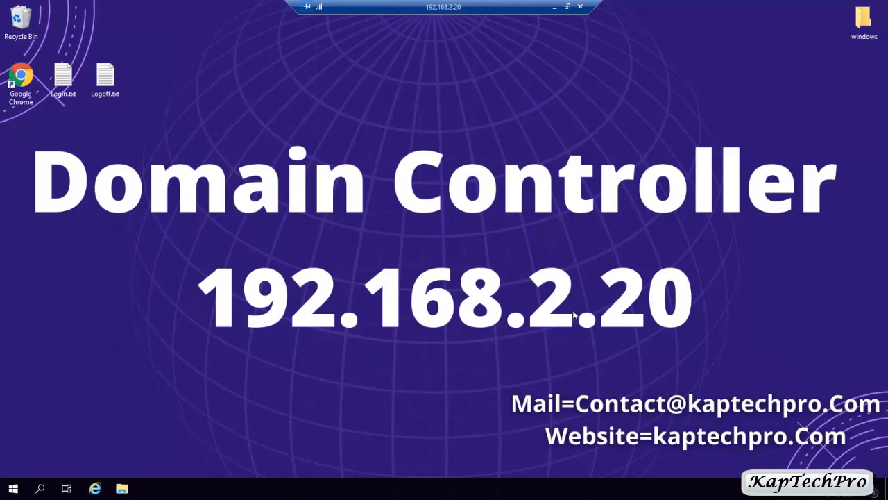
Browse to C:\LogData and open the Login.txt log the logon script just wrote.
{"action": "left_click", "coordinate": [125, 489]}
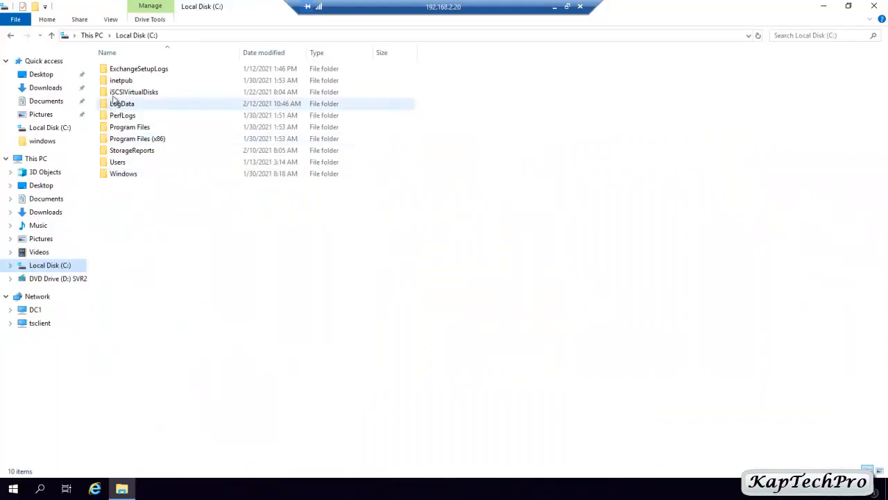
{"action": "double_click", "coordinate": [125, 106]}
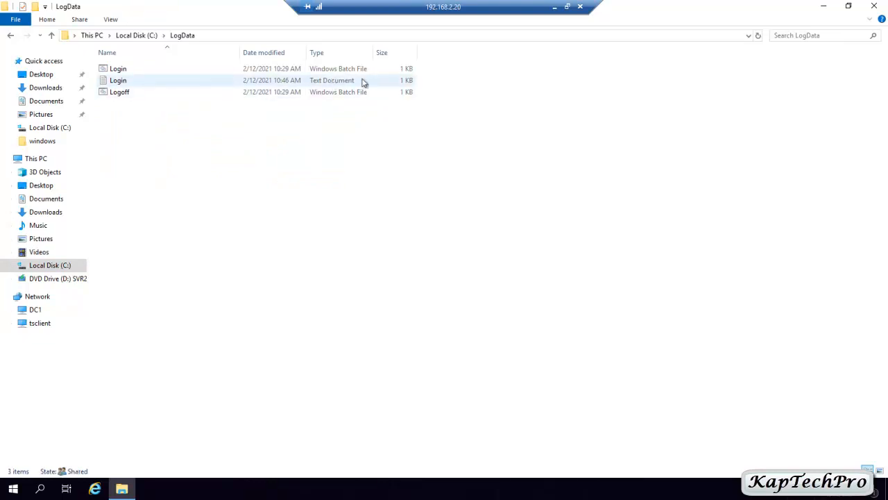
{"action": "left_click", "coordinate": [116, 80]}
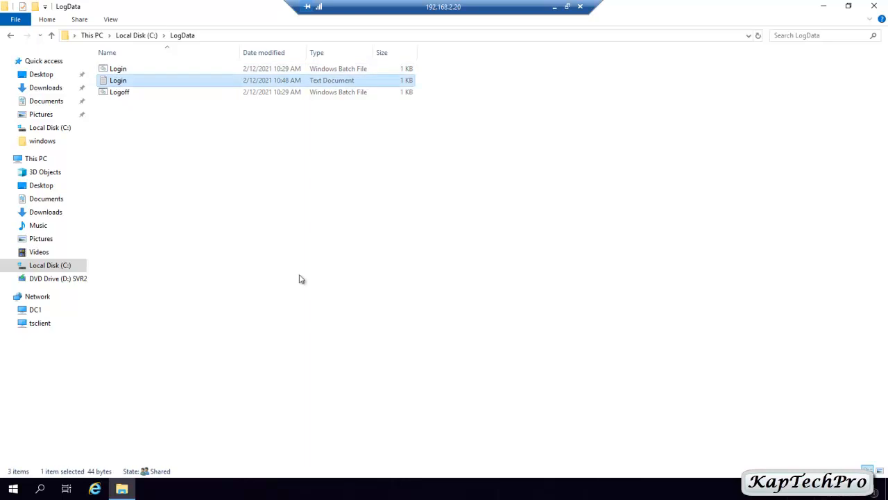
{"action": "double_click", "coordinate": [119, 81]}
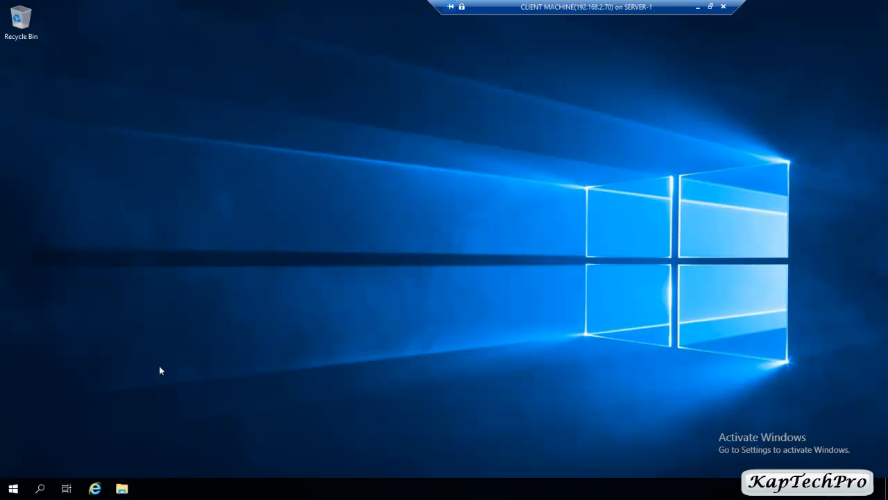
Choose Sign out from the Start menu's account options to log the test user off the client.
{"action": "left_click", "coordinate": [13, 488]}
{"action": "left_click", "coordinate": [13, 357]}
{"action": "left_click", "coordinate": [18, 365]}
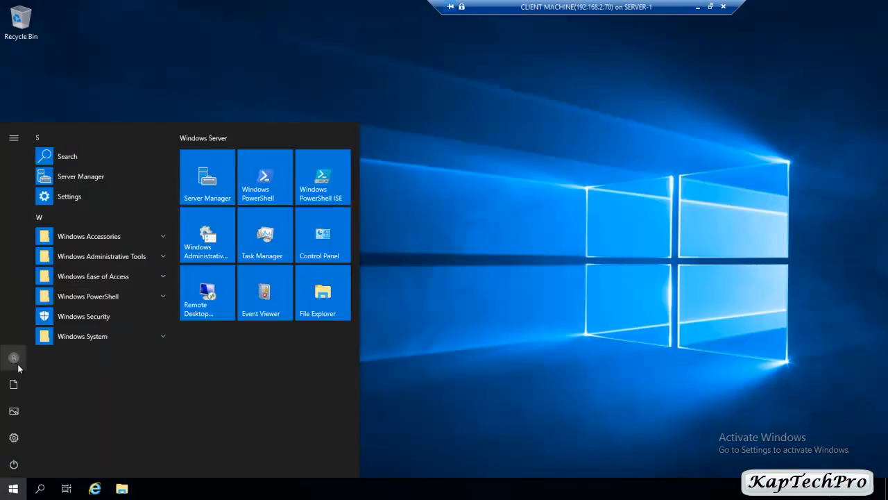
{"action": "left_click", "coordinate": [17, 364]}
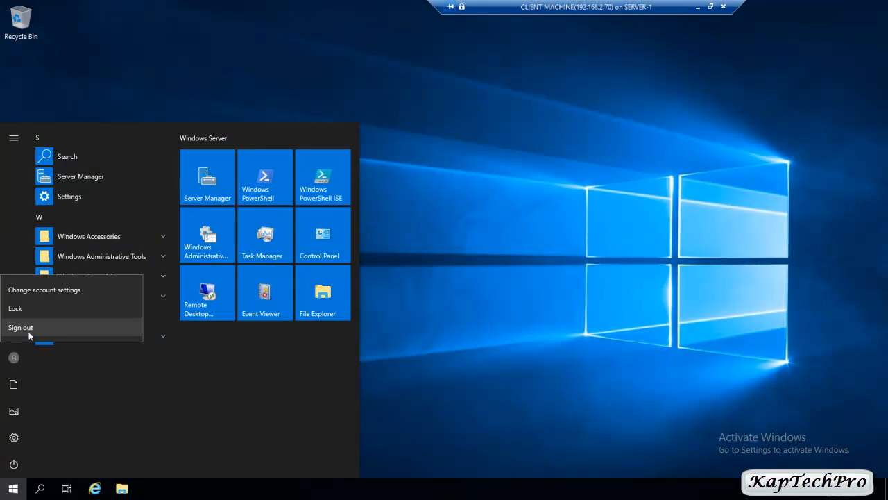
{"action": "left_click", "coordinate": [21, 327]}
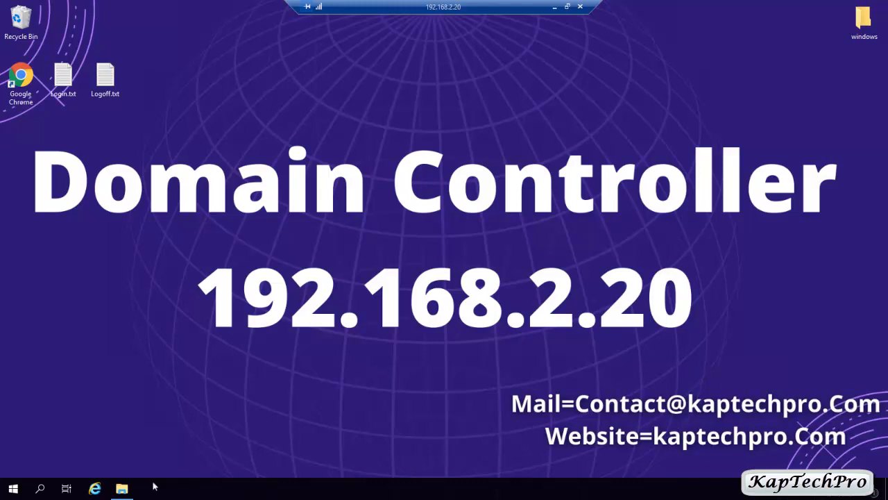
Open the Logoff log in C:\LogData, check the CLIENT1 user and logoff time, then close Notepad.
{"action": "left_click", "coordinate": [121, 488]}
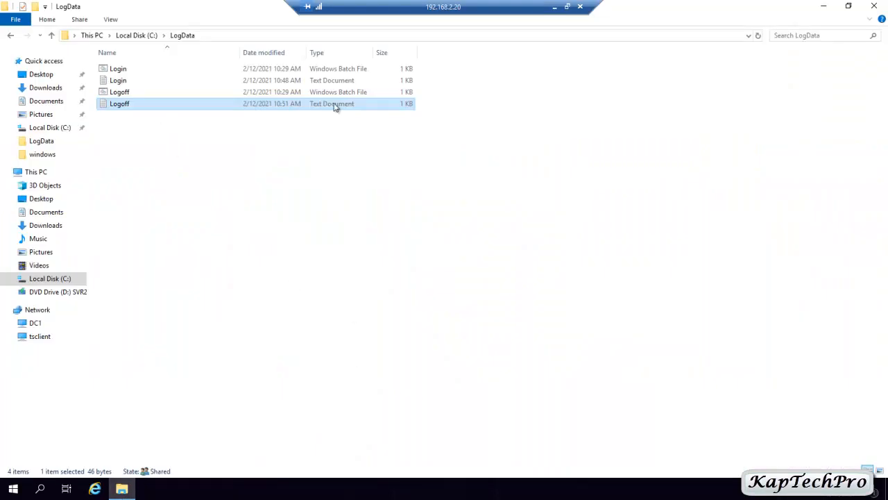
{"action": "double_click", "coordinate": [127, 104]}
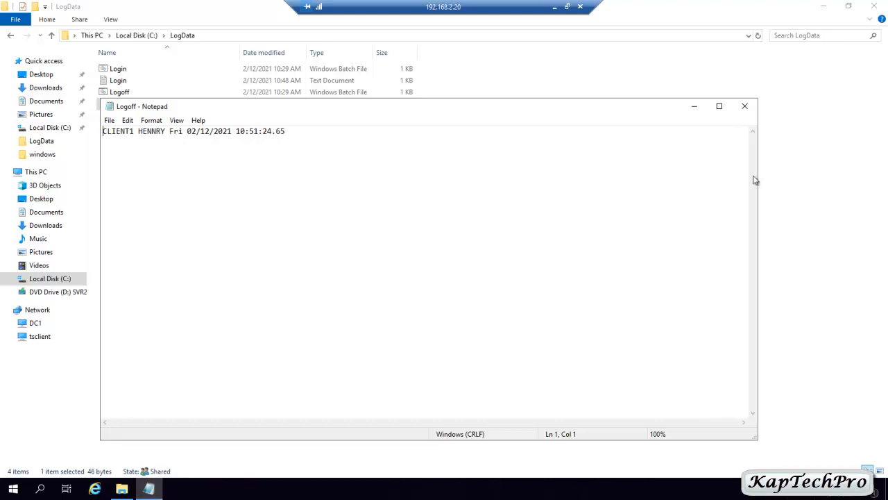
{"action": "left_click", "coordinate": [746, 108]}
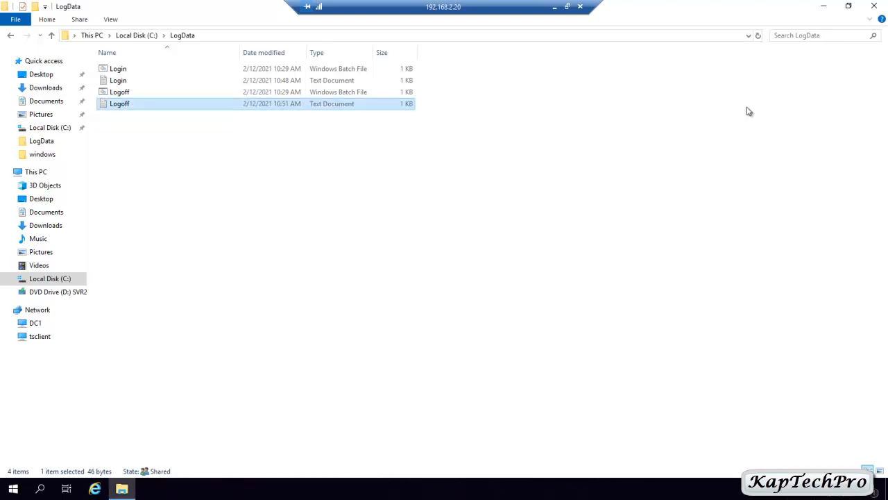